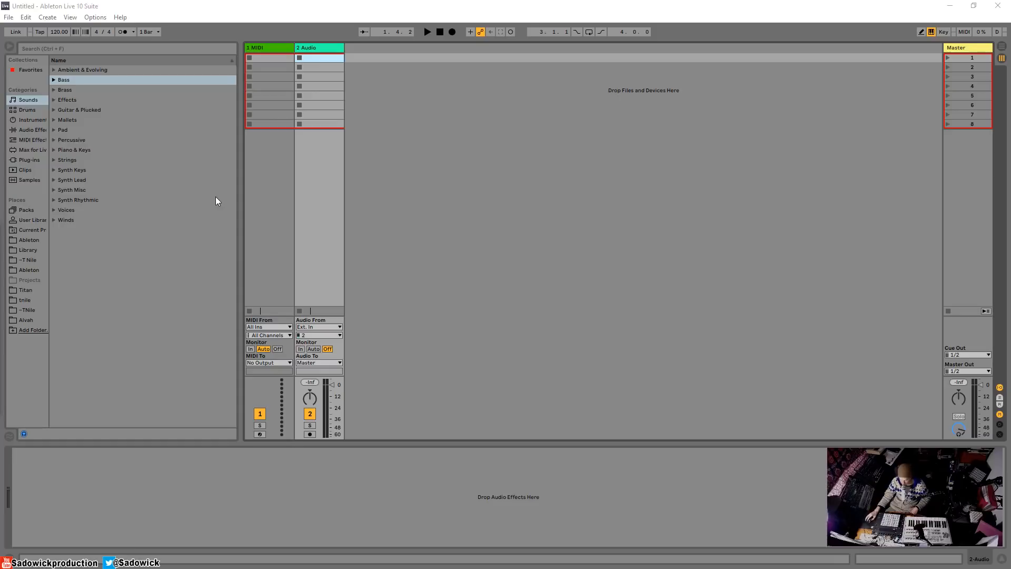
# Narrow the browser and load Four AM Kit.adg from the drum presets onto a new track.
pyautogui.moveTo(239, 196); pyautogui.dragTo(162, 209)
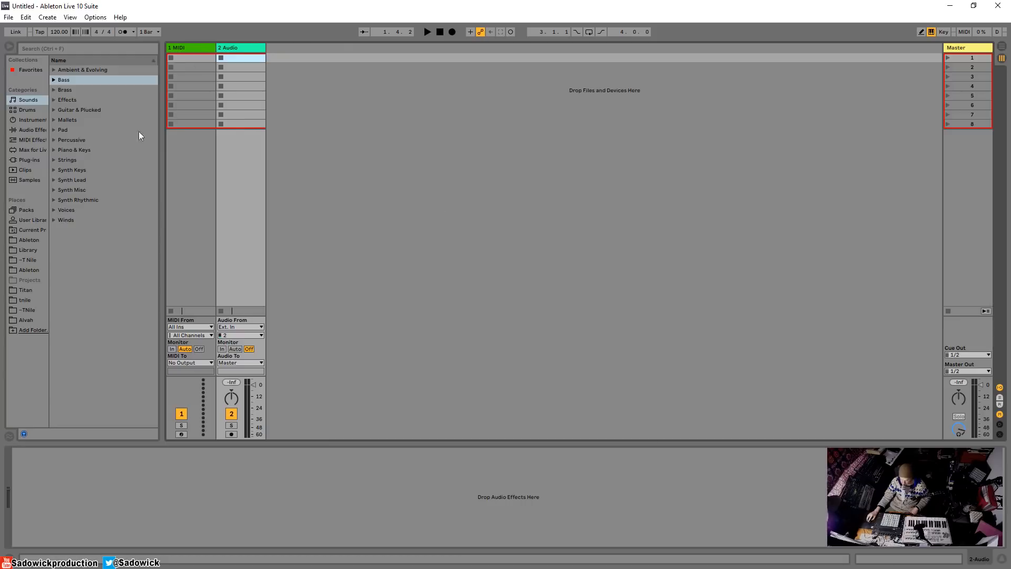
pyautogui.click(29, 109)
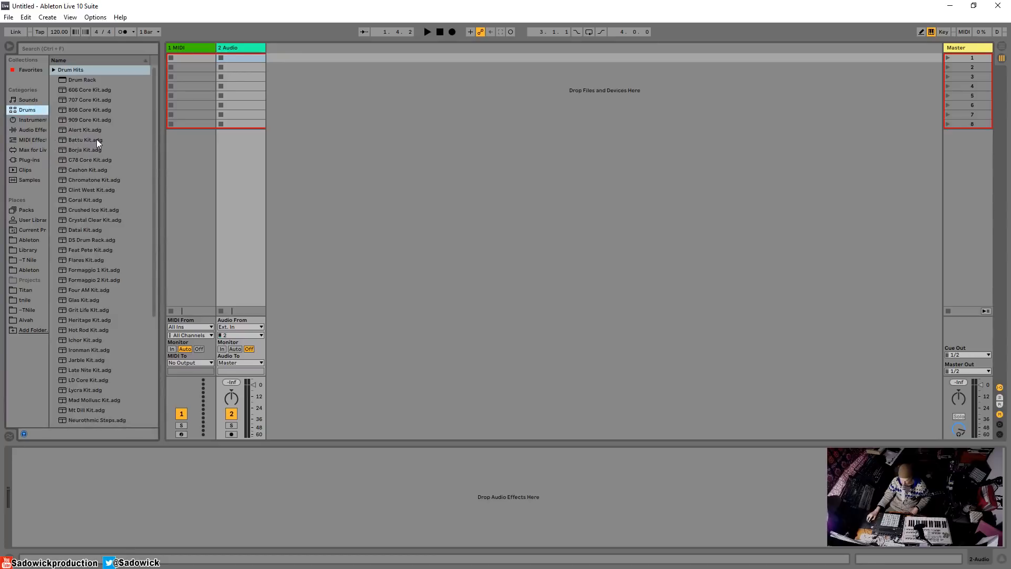
pyautogui.scroll(-3, 93, 195)
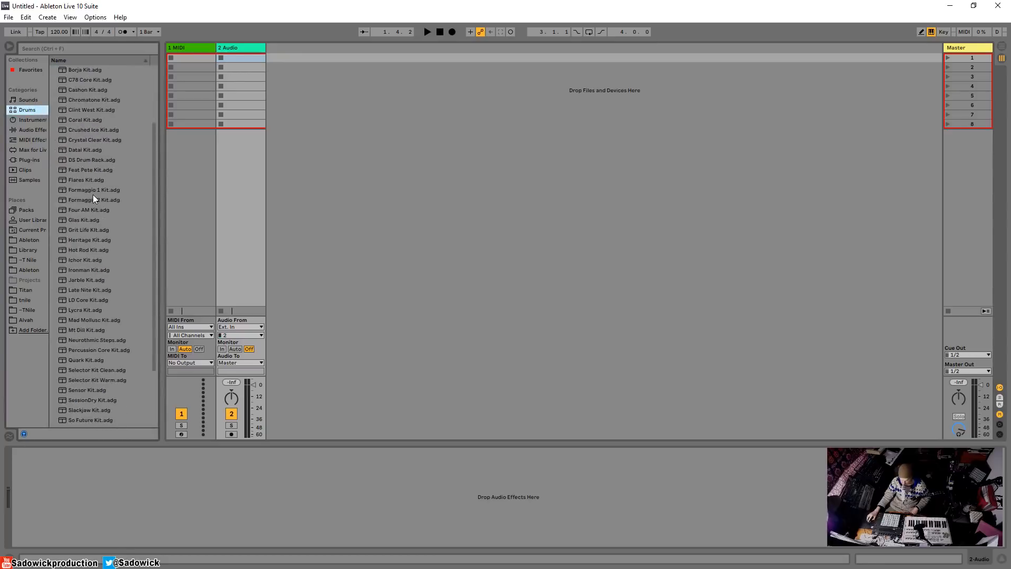
pyautogui.scroll(2, 92, 194)
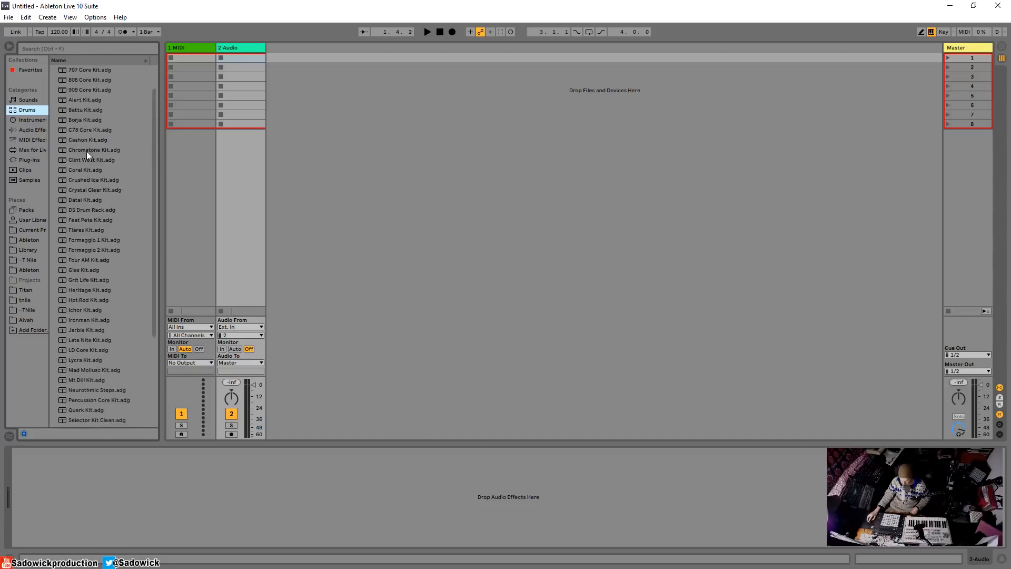
pyautogui.click(84, 260)
pyautogui.moveTo(76, 259); pyautogui.dragTo(305, 95)
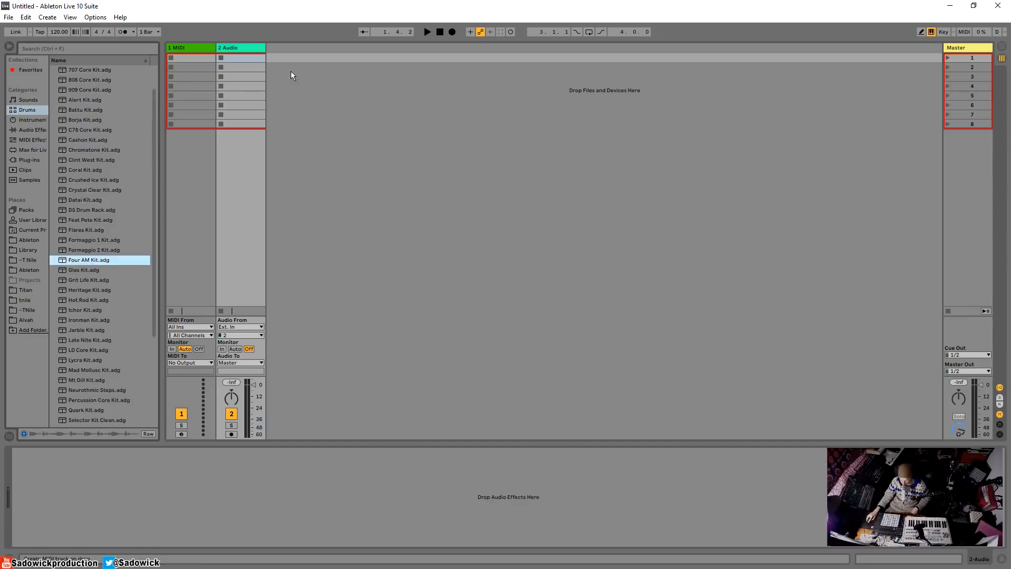
pyautogui.moveTo(290, 72); pyautogui.dragTo(290, 72)
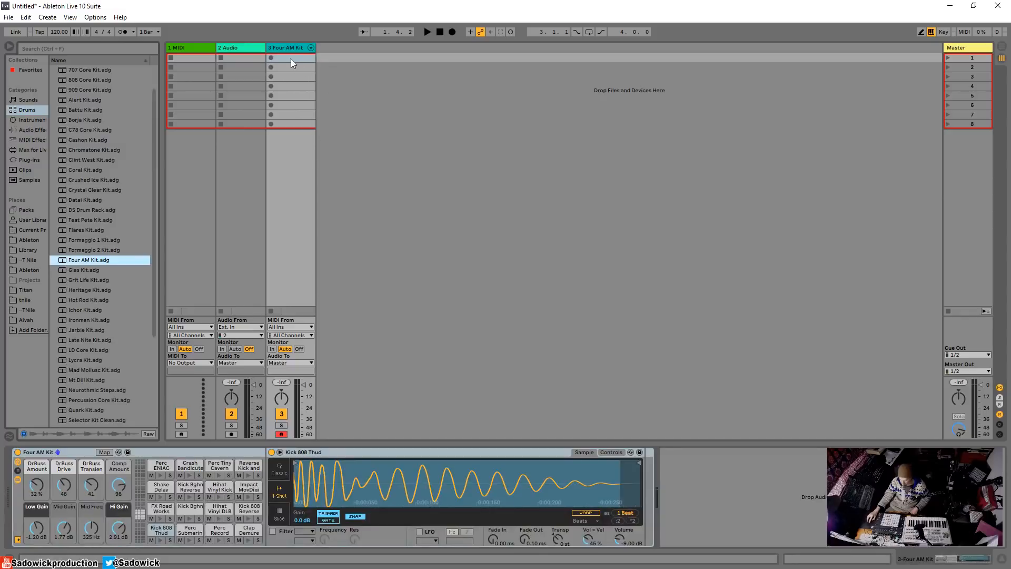
# Create a clip in the Four AM Kit track's first slot, add Kick 808 Thud notes on all four beats and audition it.
pyautogui.doubleClick(290, 59)
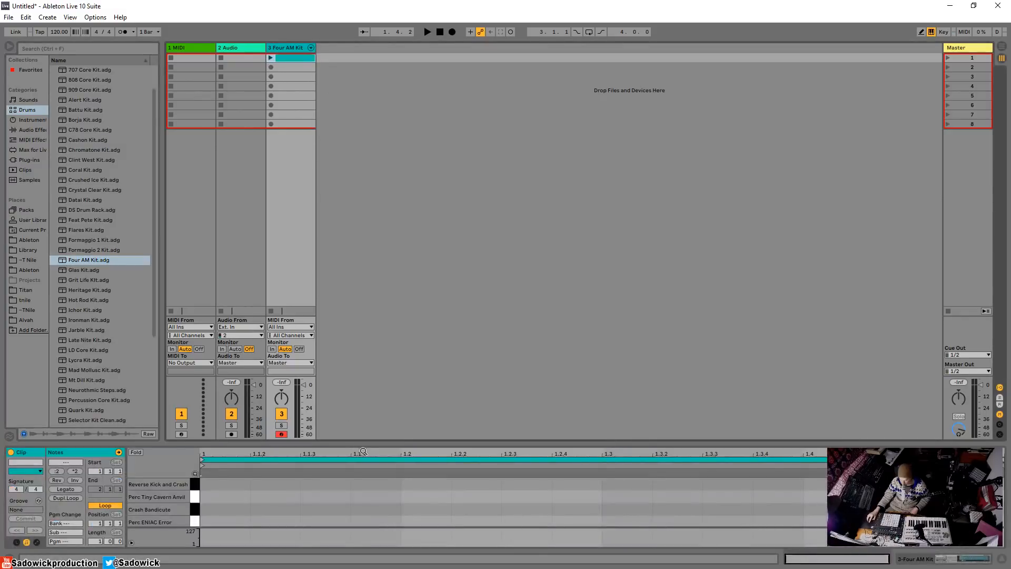
pyautogui.moveTo(363, 444); pyautogui.dragTo(384, 109)
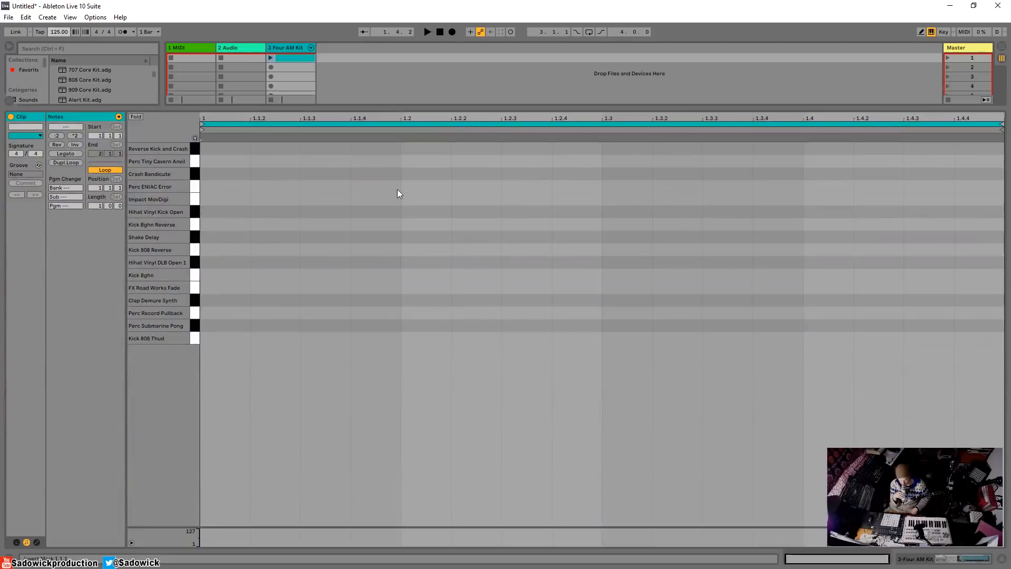
pyautogui.doubleClick(220, 343)
pyautogui.doubleClick(421, 343)
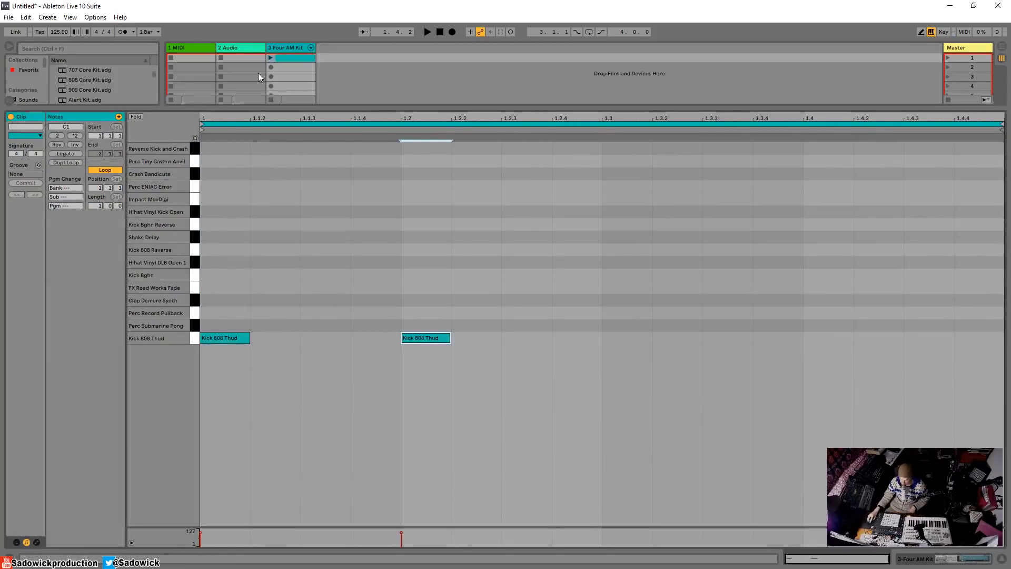
pyautogui.press('space')
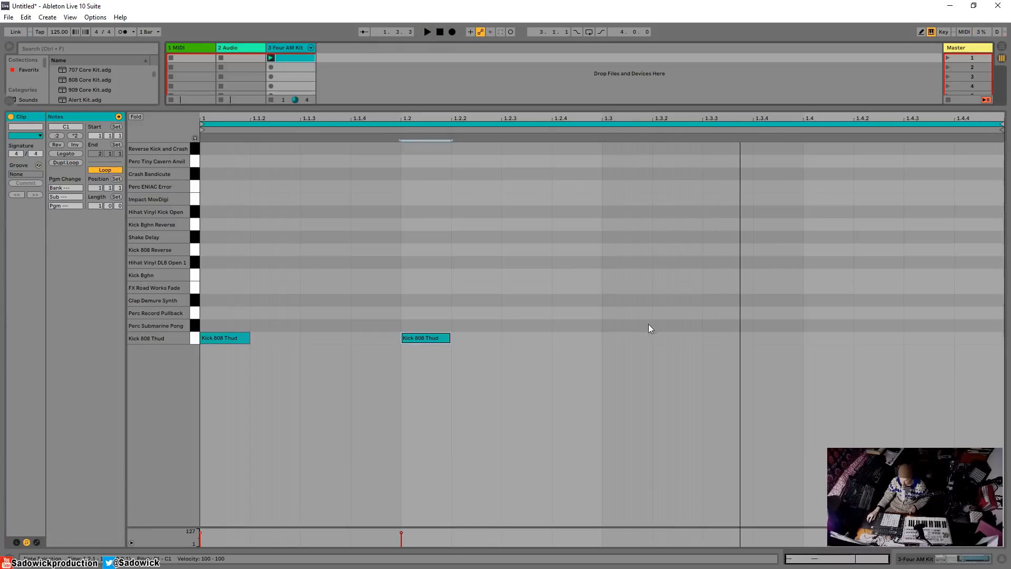
pyautogui.doubleClick(648, 337)
pyautogui.doubleClick(830, 338)
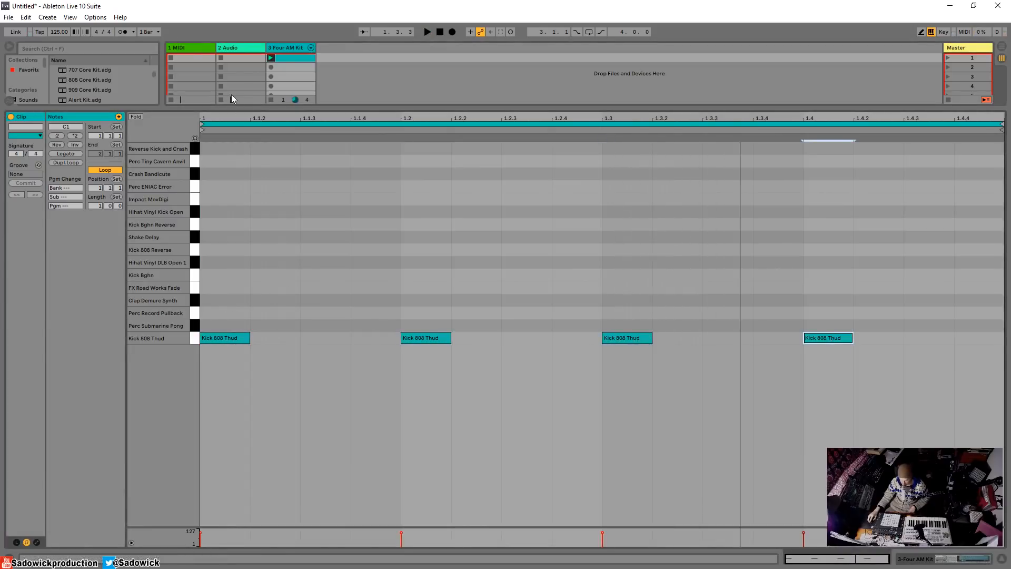
pyautogui.click(270, 59)
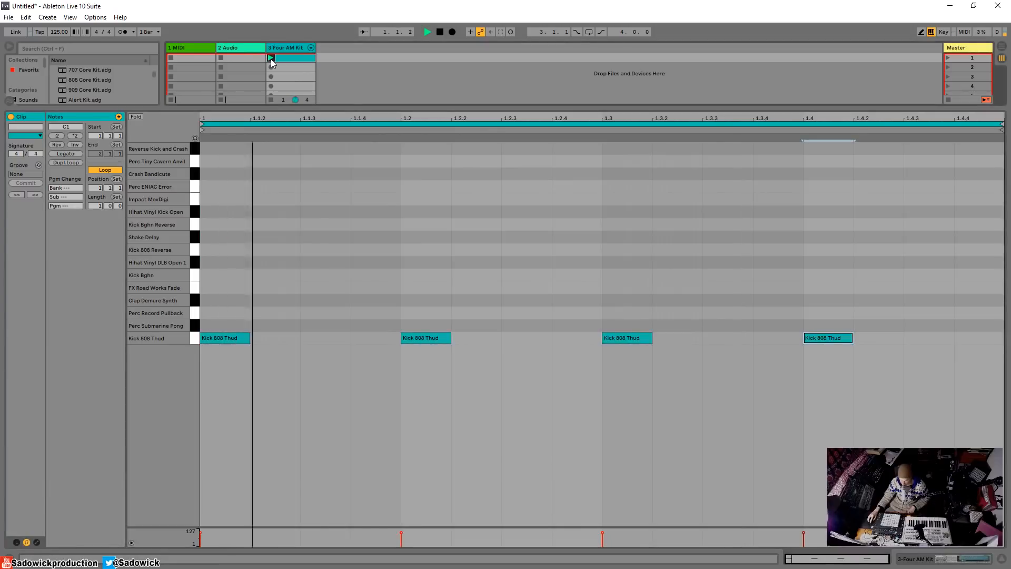
pyautogui.click(440, 32)
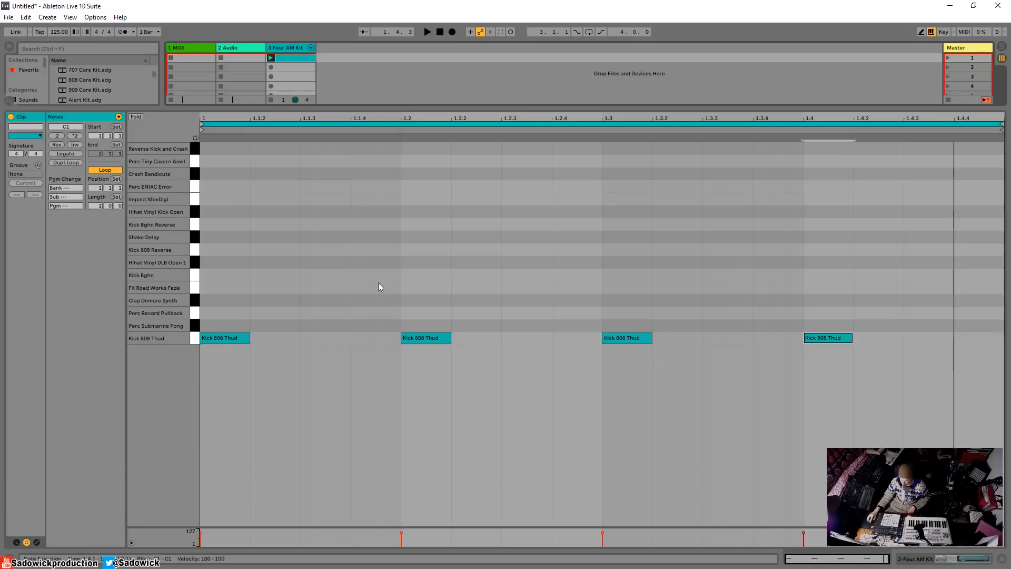
# Add a single Kick Bghn note at 1.4.3 and play the loop back.
pyautogui.doubleClick(317, 275)
pyautogui.press('space')
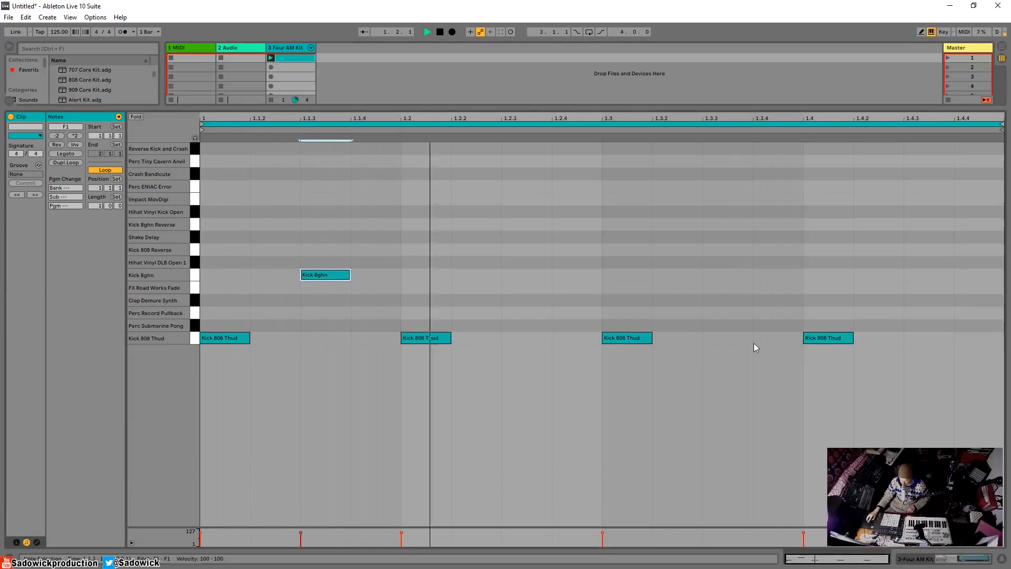
pyautogui.moveTo(315, 275); pyautogui.dragTo(908, 276)
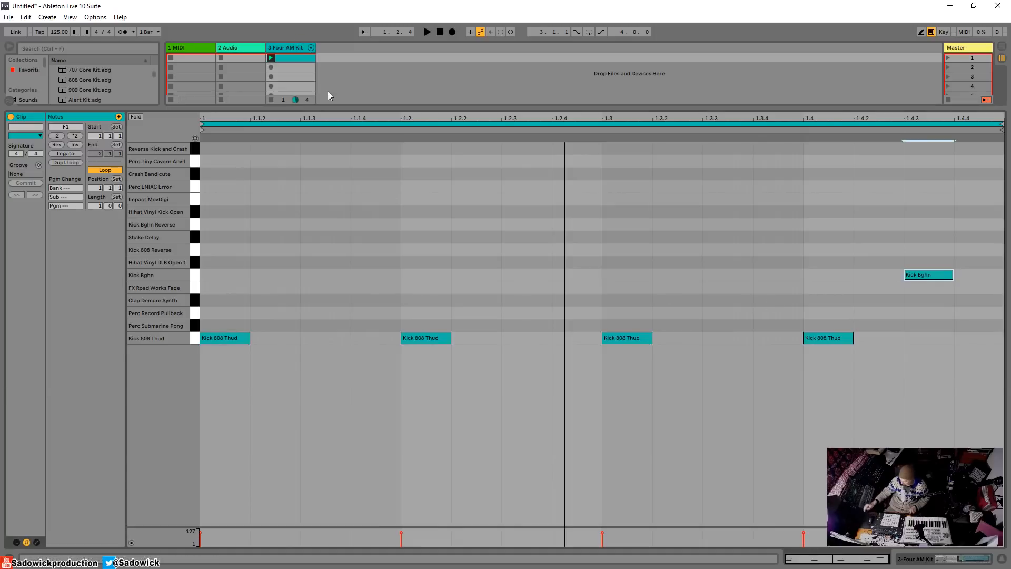
pyautogui.press('space')
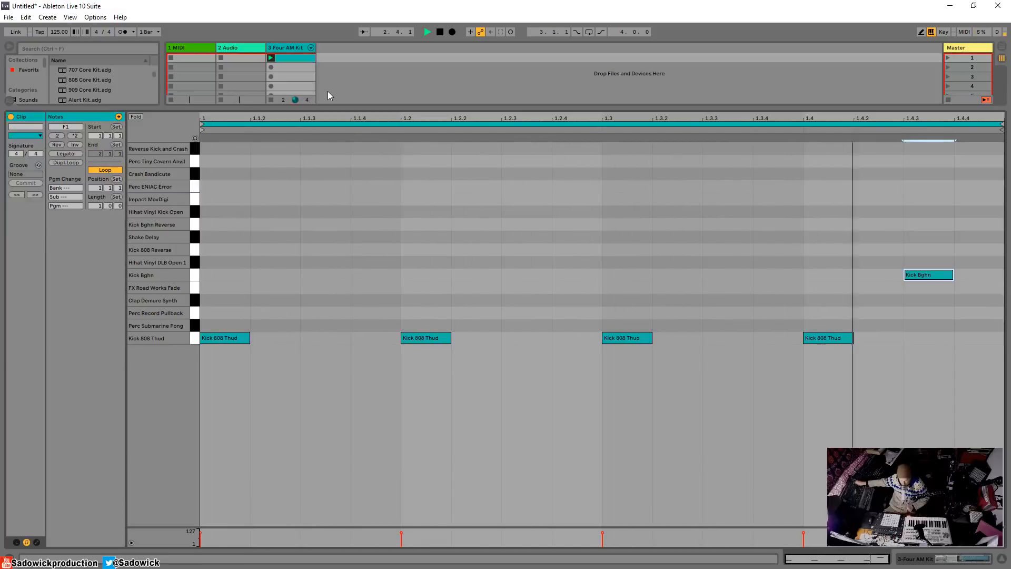
pyautogui.press('space')
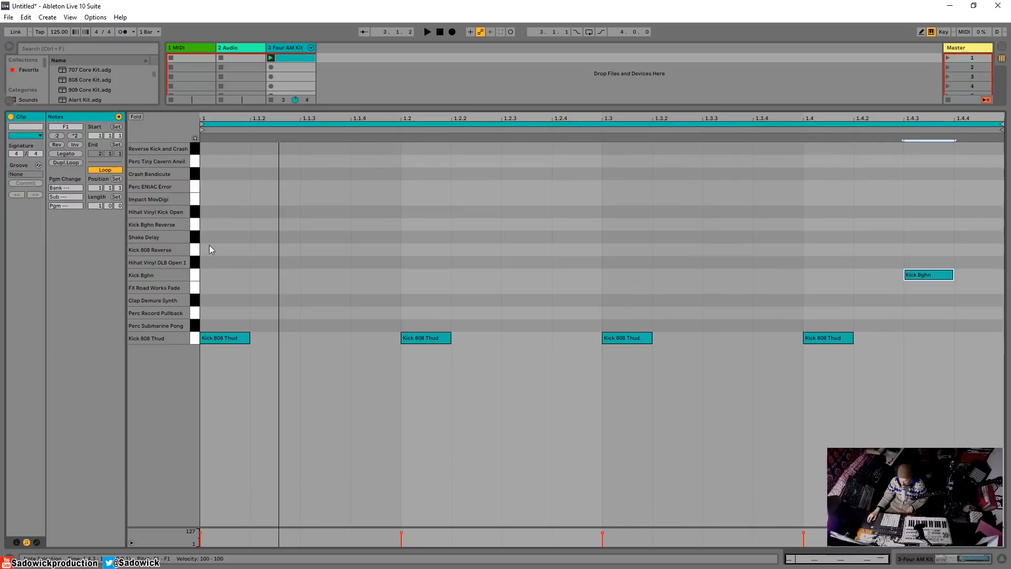
# Place three hi-hat notes at 1, 1.1.2 and 1.1.3, halve their length and move them to the Shake Delay row.
pyautogui.doubleClick(229, 214)
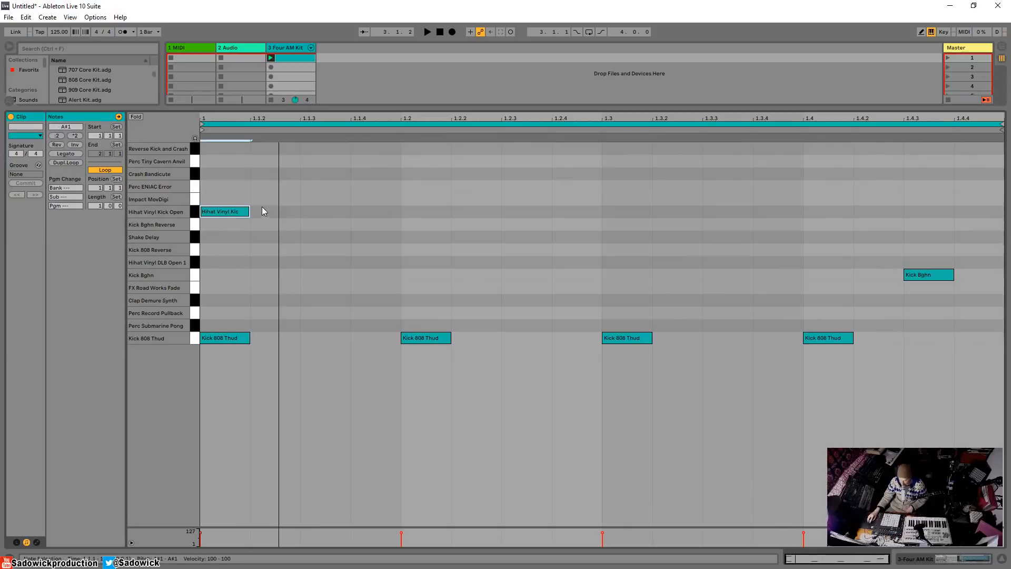
pyautogui.doubleClick(269, 211)
pyautogui.doubleClick(325, 211)
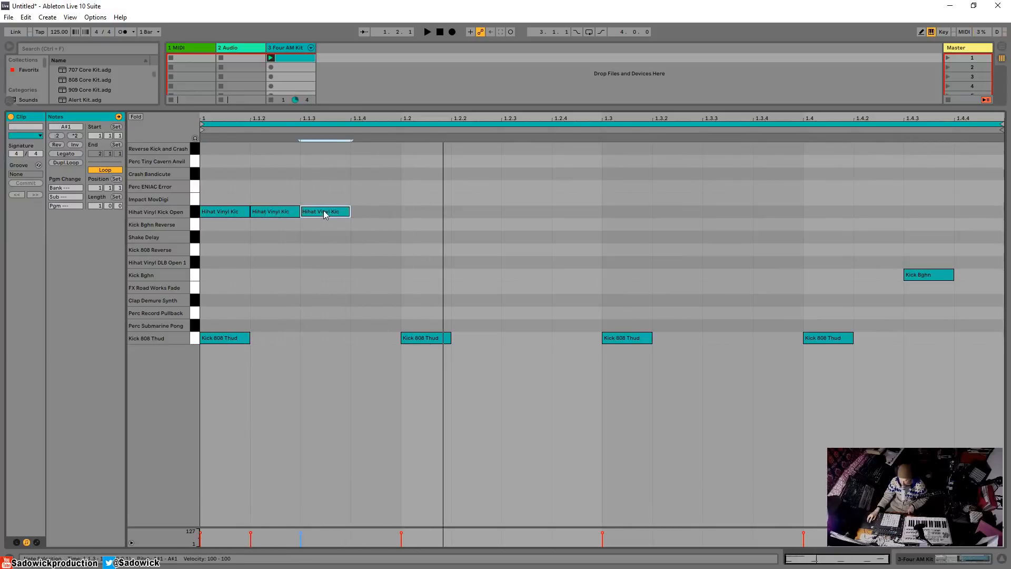
pyautogui.moveTo(341, 185); pyautogui.dragTo(233, 218)
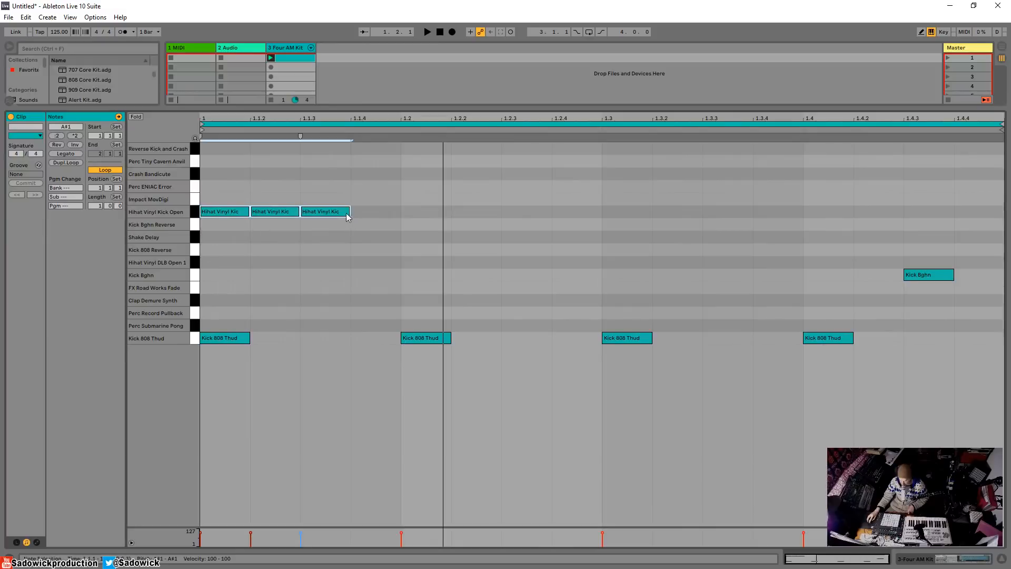
pyautogui.moveTo(348, 213); pyautogui.dragTo(208, 226)
pyautogui.press('Down')
pyautogui.press('Down')
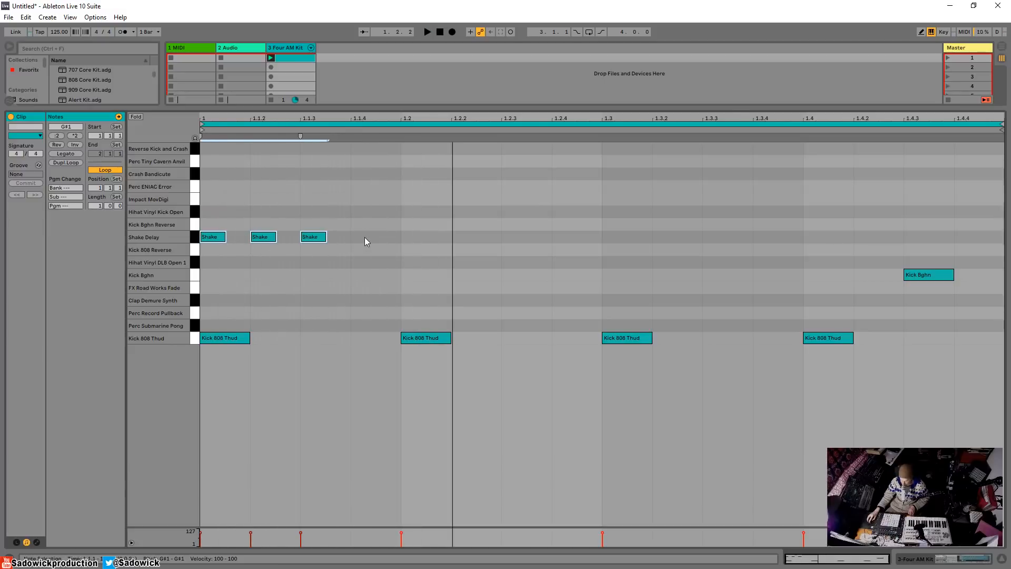
# Duplicate the third Shake Delay note to 1.1.4.
pyautogui.moveTo(346, 222); pyautogui.dragTo(312, 241)
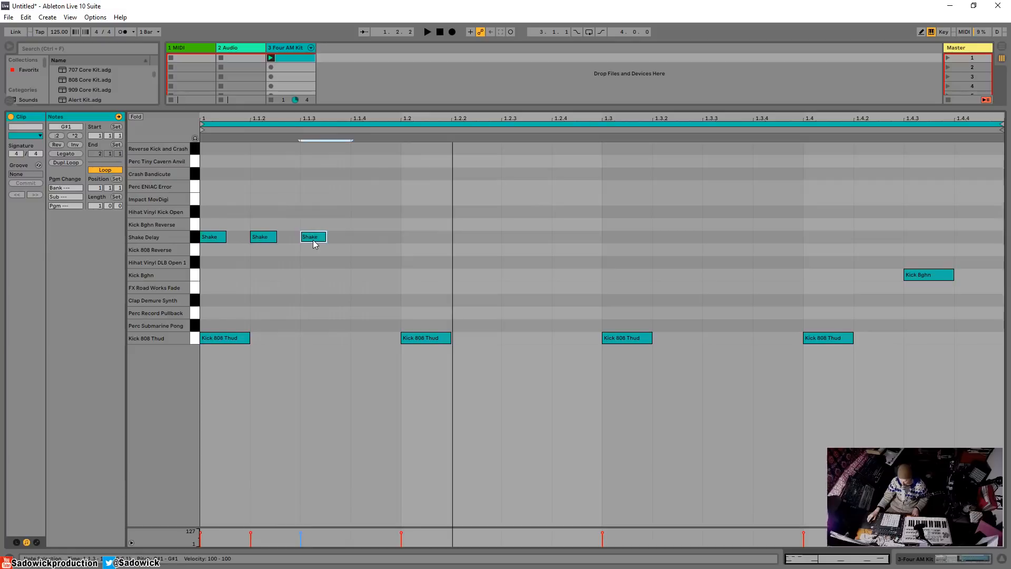
pyautogui.hotkey('ctrl', 'd')
pyautogui.moveTo(396, 219); pyautogui.dragTo(206, 251)
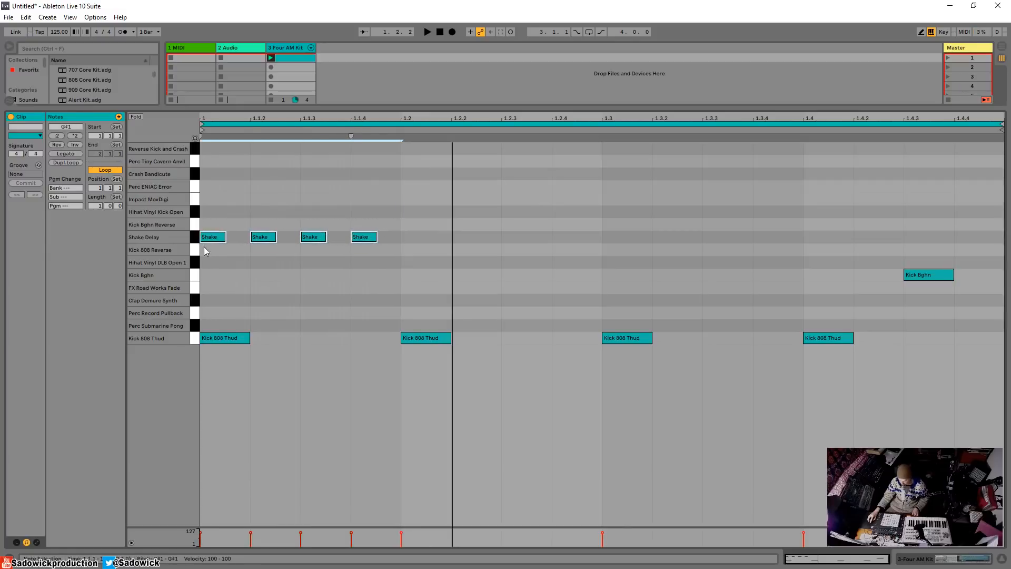
# Enlarge the velocity lane and lower the first Shake Delay note's velocity to 27.
pyautogui.click(219, 239)
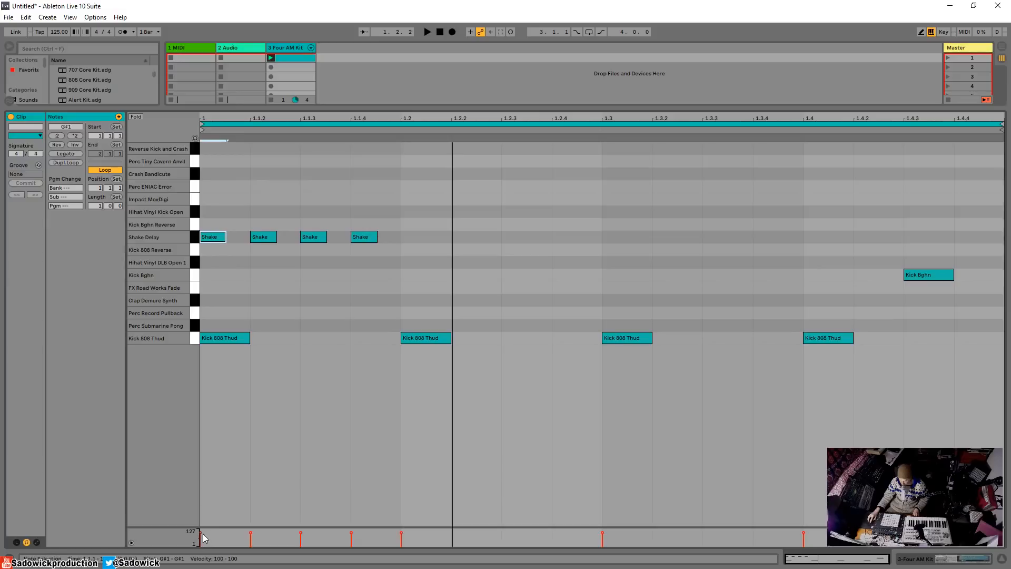
pyautogui.moveTo(203, 527)
pyautogui.mouseDown()
pyautogui.moveTo(203, 460)
pyautogui.moveTo(202, 520)
pyautogui.mouseUp()
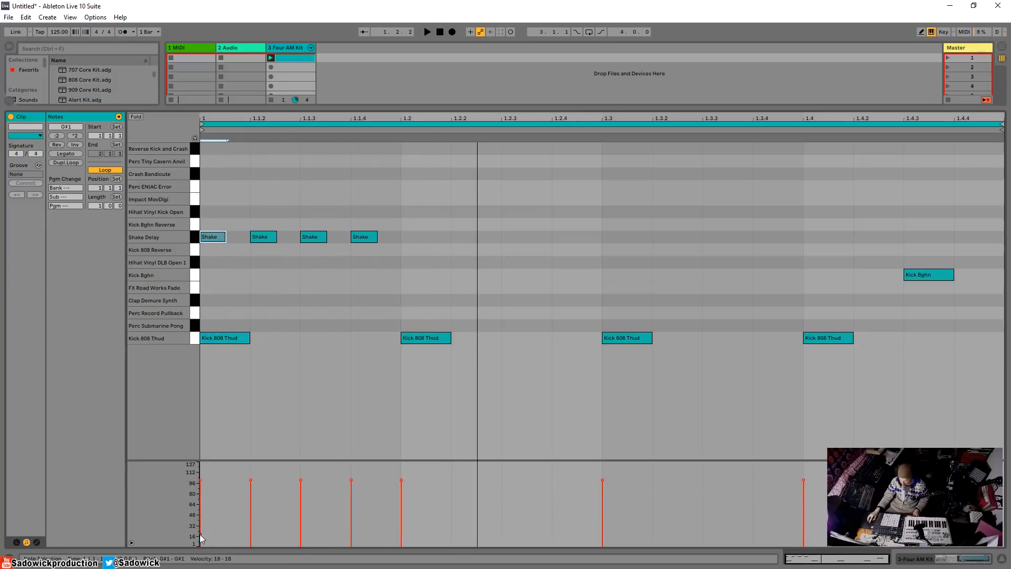
pyautogui.moveTo(201, 537); pyautogui.dragTo(201, 531)
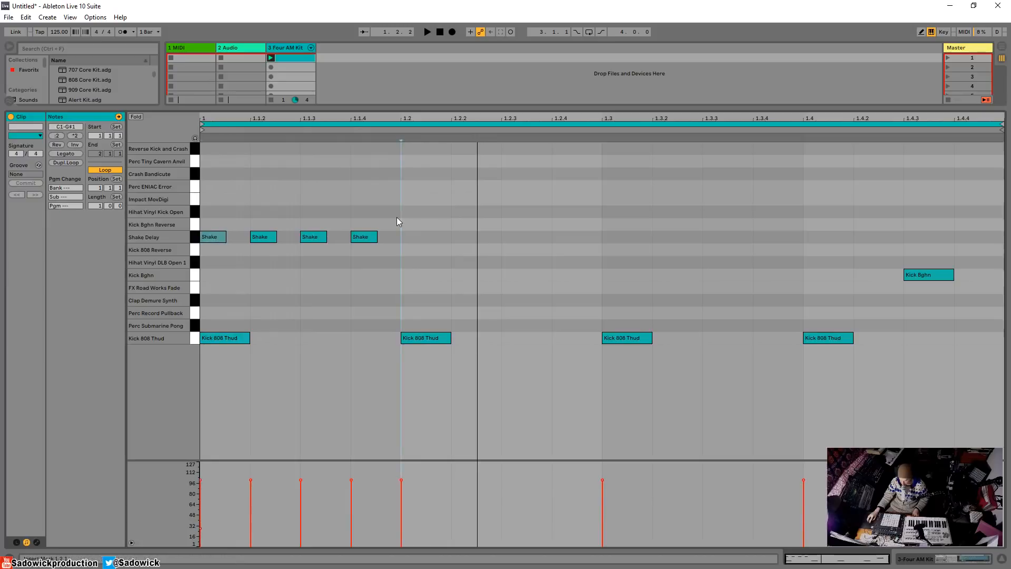
# Duplicate the four-note Shake Delay pattern across beats 2, 3 and 4, and play the loop back.
pyautogui.moveTo(396, 217); pyautogui.dragTo(342, 236)
pyautogui.moveTo(400, 215); pyautogui.dragTo(211, 247)
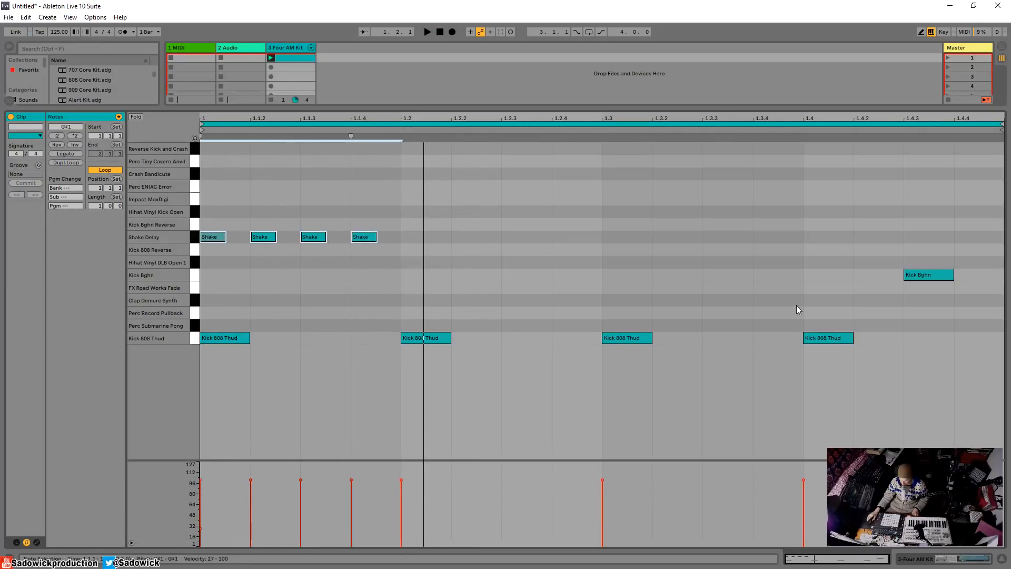
pyautogui.hotkey('ctrl', 'd')
pyautogui.hotkey('ctrl', 'd')
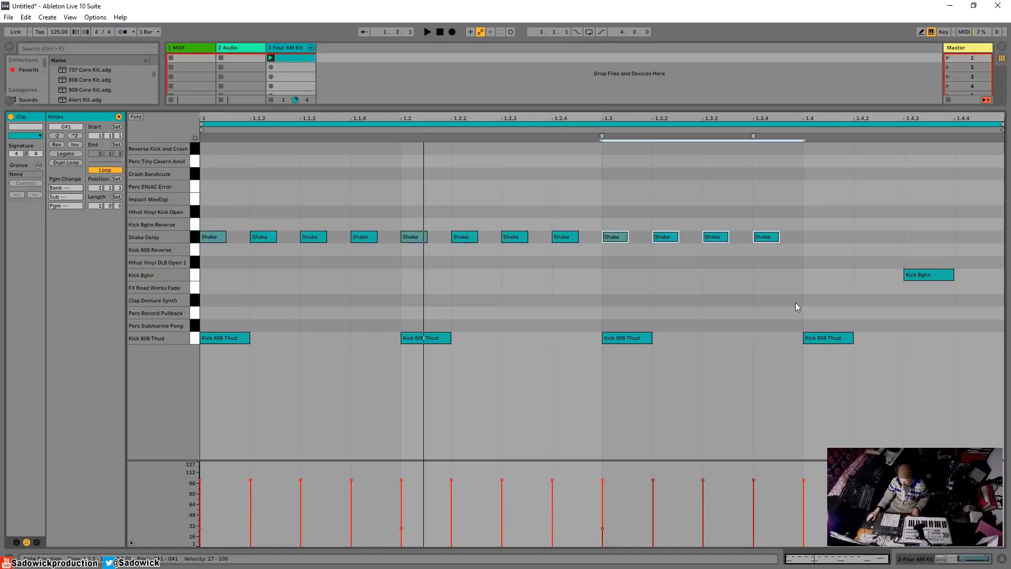
pyautogui.hotkey('ctrl', 'd')
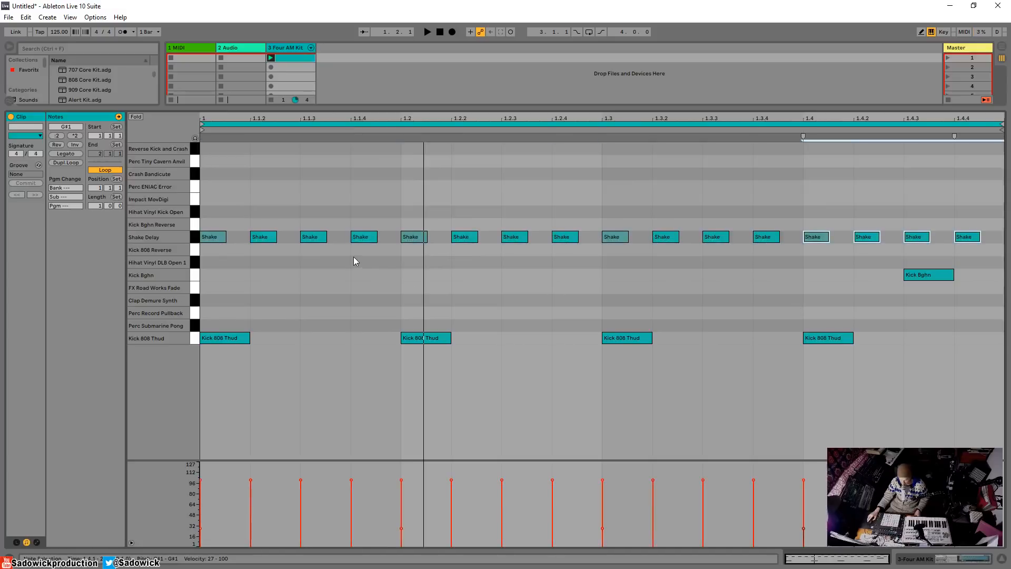
pyautogui.press('space')
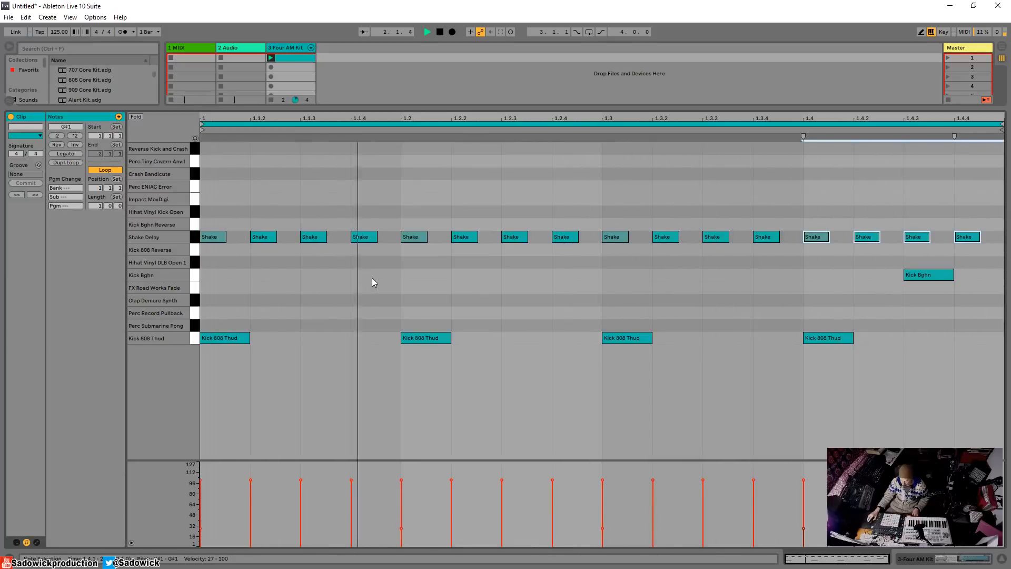
pyautogui.press('space')
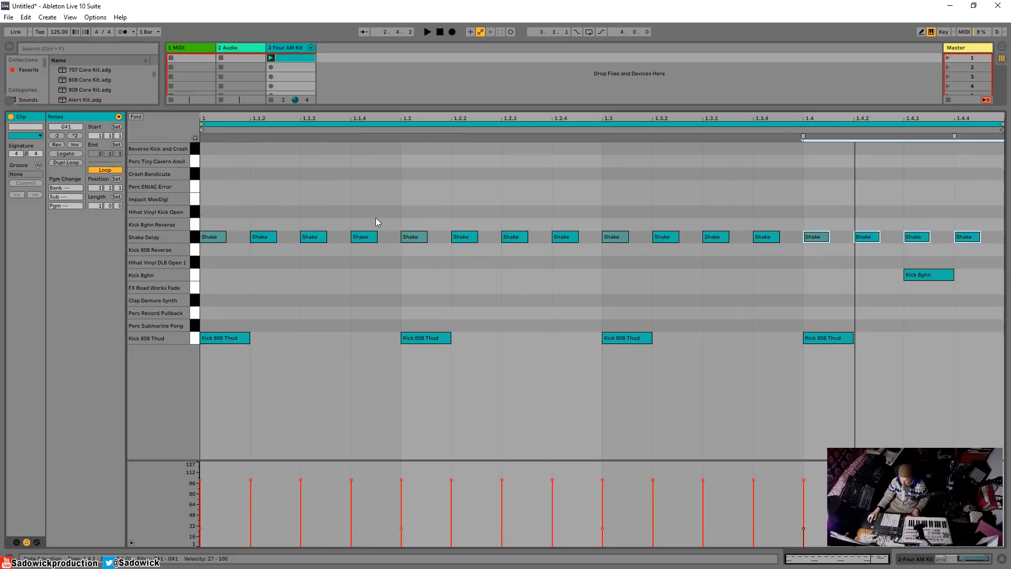
# Add a Kick Bghn Reverse note at 1.1.3, audition it and move it to the Kick 808 Reverse row.
pyautogui.doubleClick(308, 224)
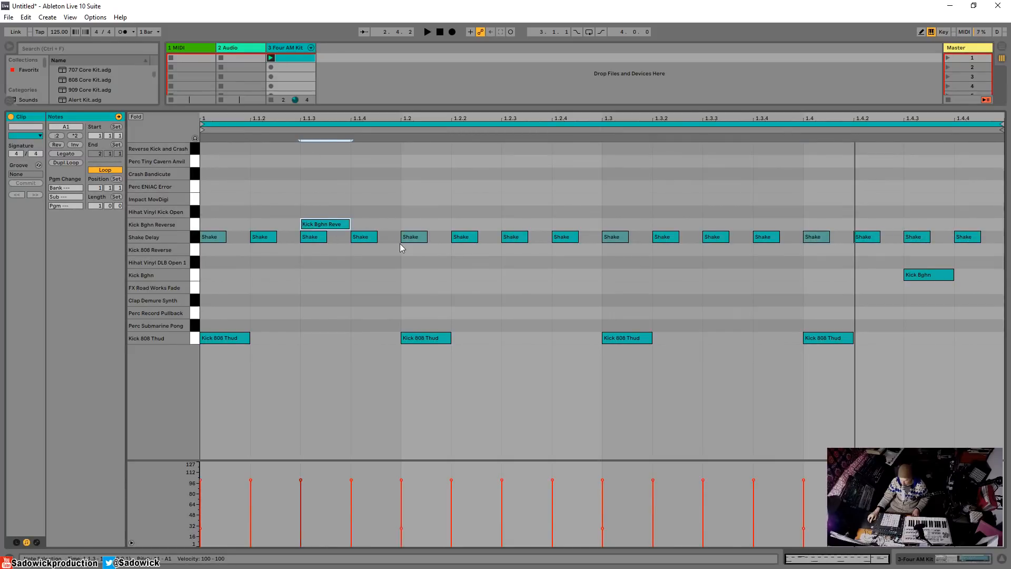
pyautogui.press('space')
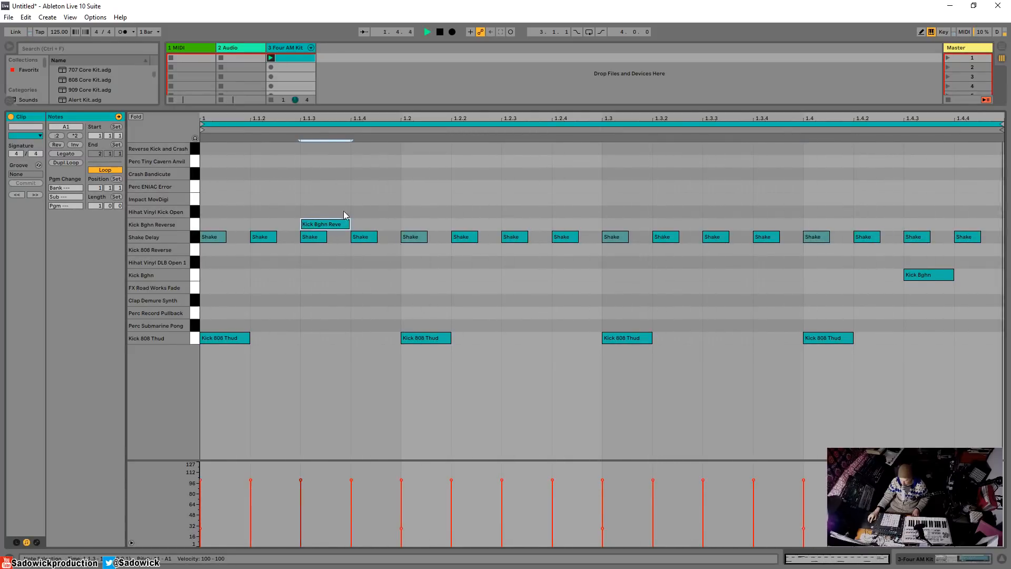
pyautogui.moveTo(332, 226); pyautogui.dragTo(325, 252)
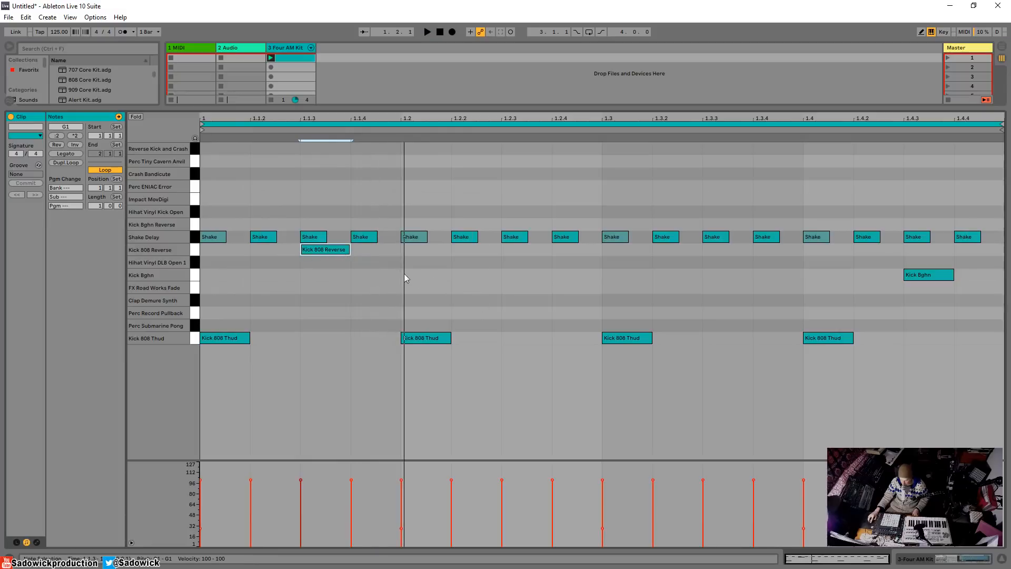
# Duplicate the beat 1 Kick 808 Reverse note to 1.2.3, 1.3.3 and 1.4.3.
pyautogui.moveTo(393, 268); pyautogui.dragTo(203, 249)
pyautogui.hotkey('ctrl', 'd')
pyautogui.hotkey('ctrl', 'd')
pyautogui.hotkey('ctrl', 'd')
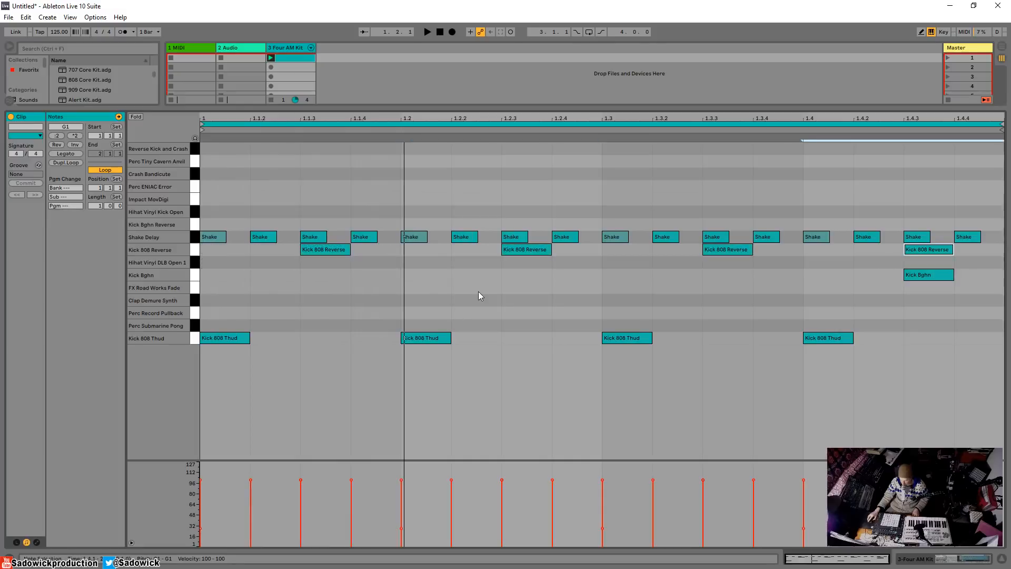
# Delete the Kick 808 Reverse note at 1.4.3 and play the loop back.
pyautogui.press('Delete')
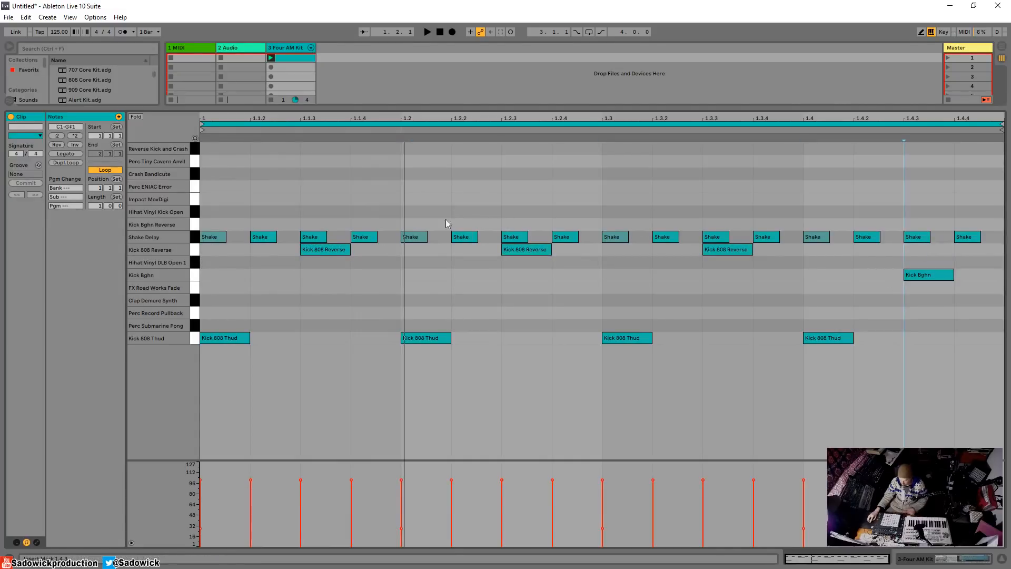
pyautogui.click(316, 237)
pyautogui.press('space')
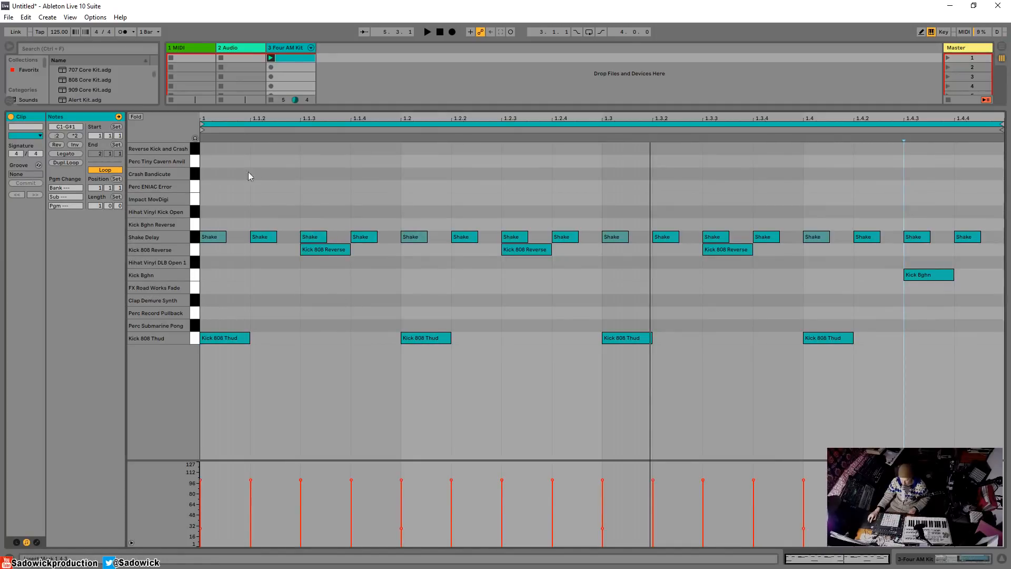
# Add a Hihat Vinyl Kick Open note on beat 1, audition it and move it to Perc Tiny Cavern Anvil at 1.1.4.
pyautogui.doubleClick(229, 211)
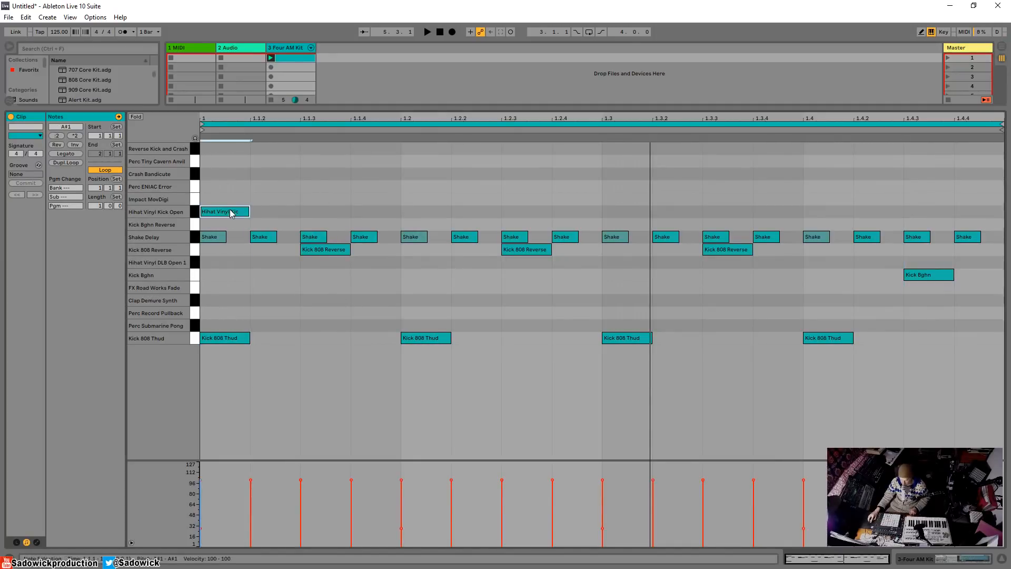
pyautogui.moveTo(230, 211); pyautogui.dragTo(329, 211)
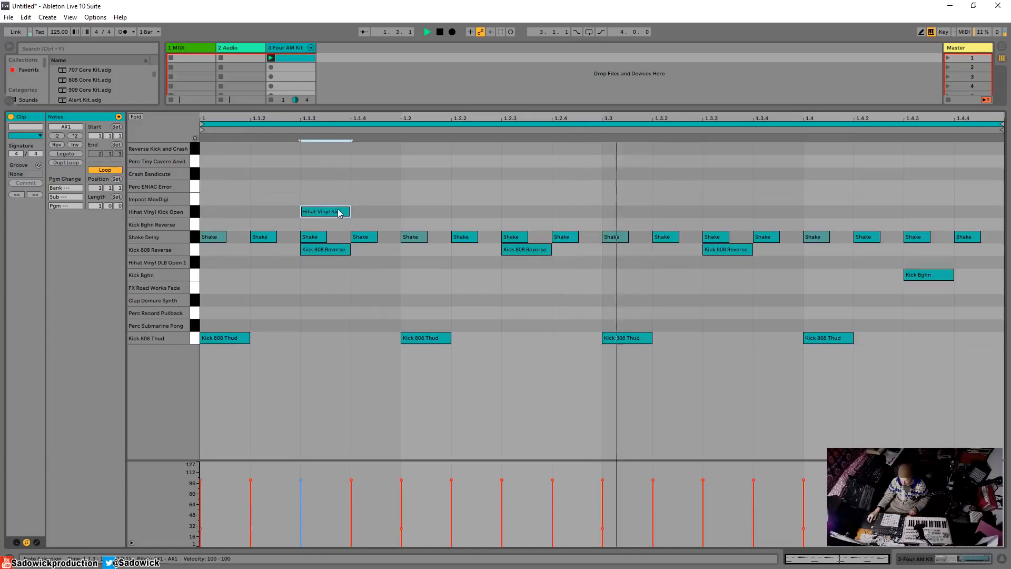
pyautogui.moveTo(332, 210); pyautogui.dragTo(384, 169)
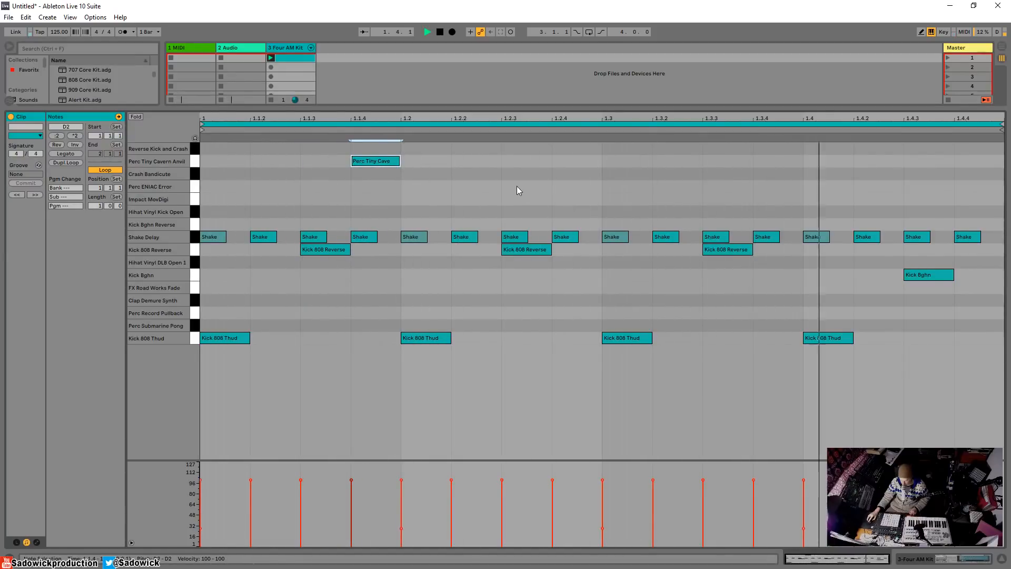
pyautogui.press('space')
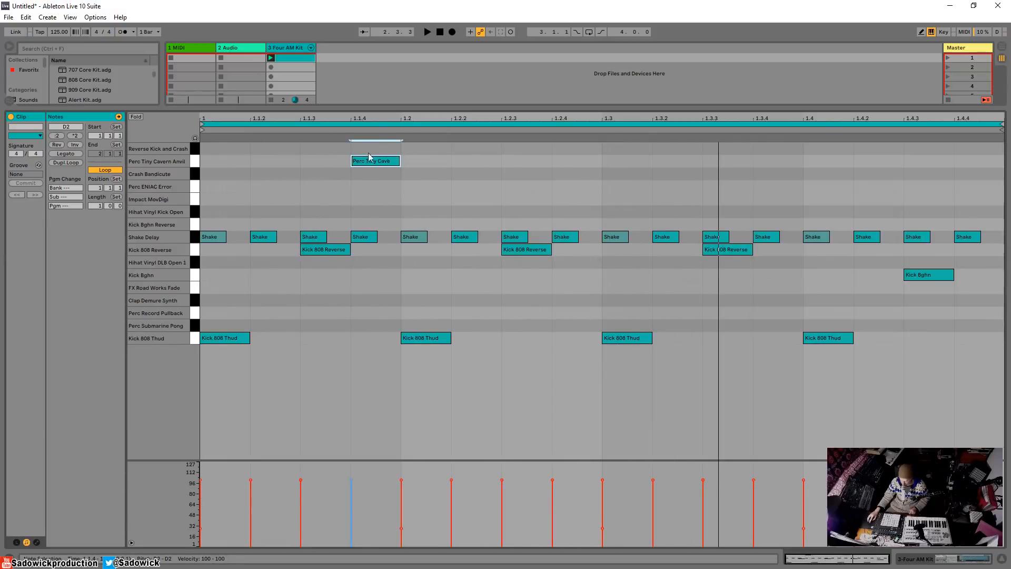
# Add a Perc Record Pullback note at 1.2.3 during playback and move it to the Perc Submarine Pong row.
pyautogui.click(924, 276)
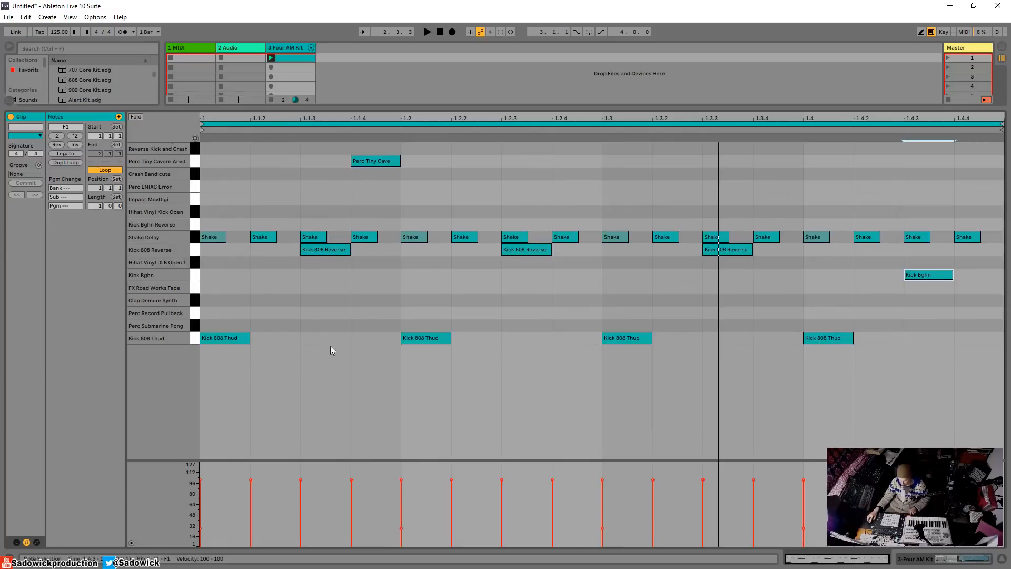
pyautogui.press('space')
pyautogui.doubleClick(540, 313)
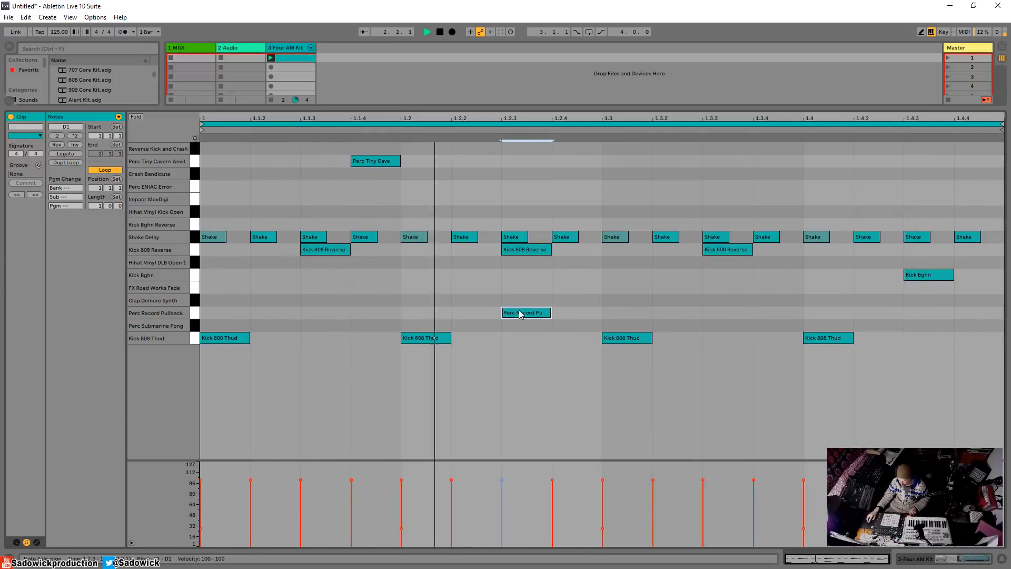
pyautogui.moveTo(521, 314); pyautogui.dragTo(524, 327)
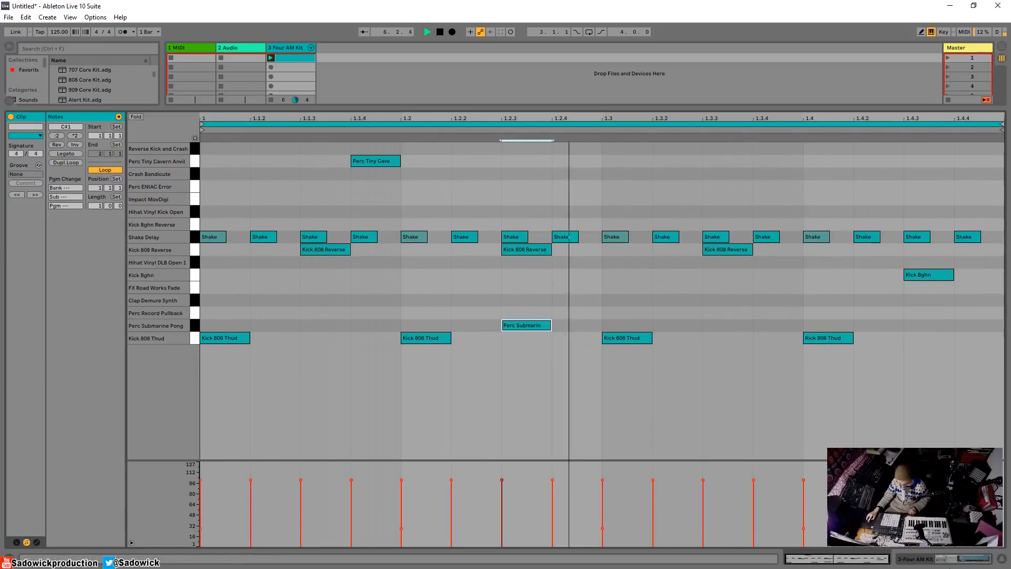
# Show the Four AM Kit's individual chains in the mixer and slightly raise the Perc Tiny Cavern Anvil chain's volume during playback.
pyautogui.hotkey('shift', 'Tab')
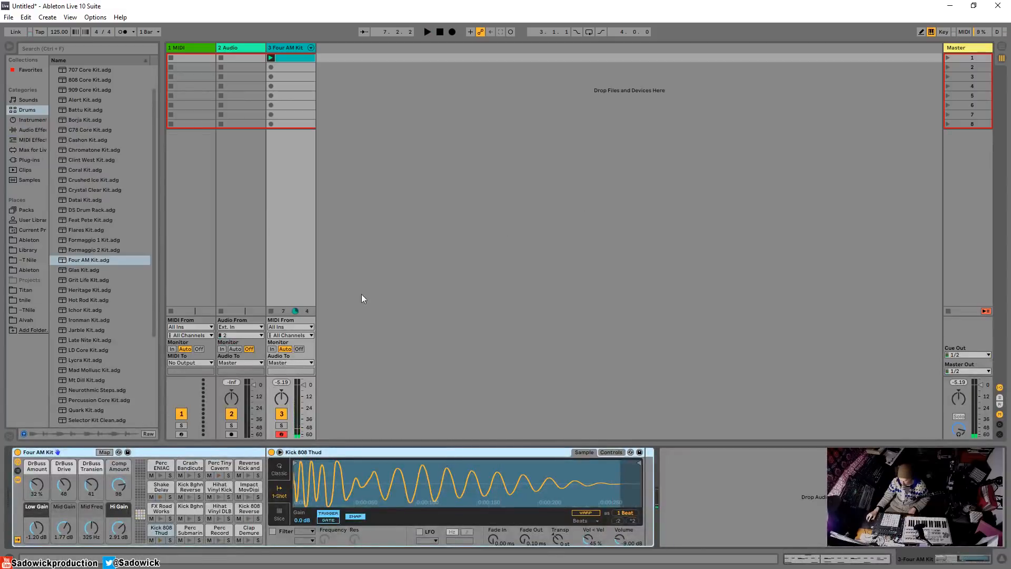
pyautogui.click(311, 47)
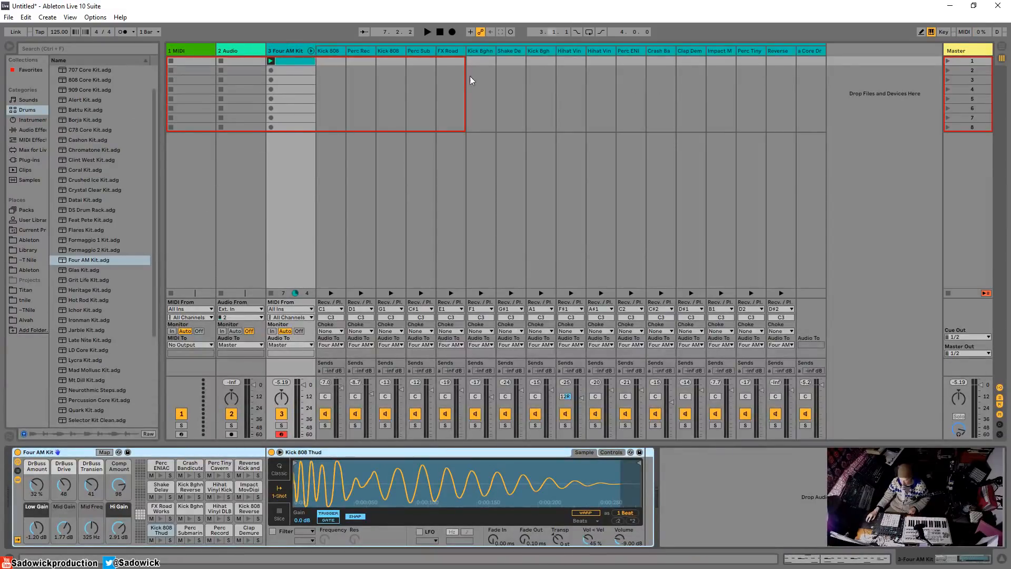
pyautogui.press('space')
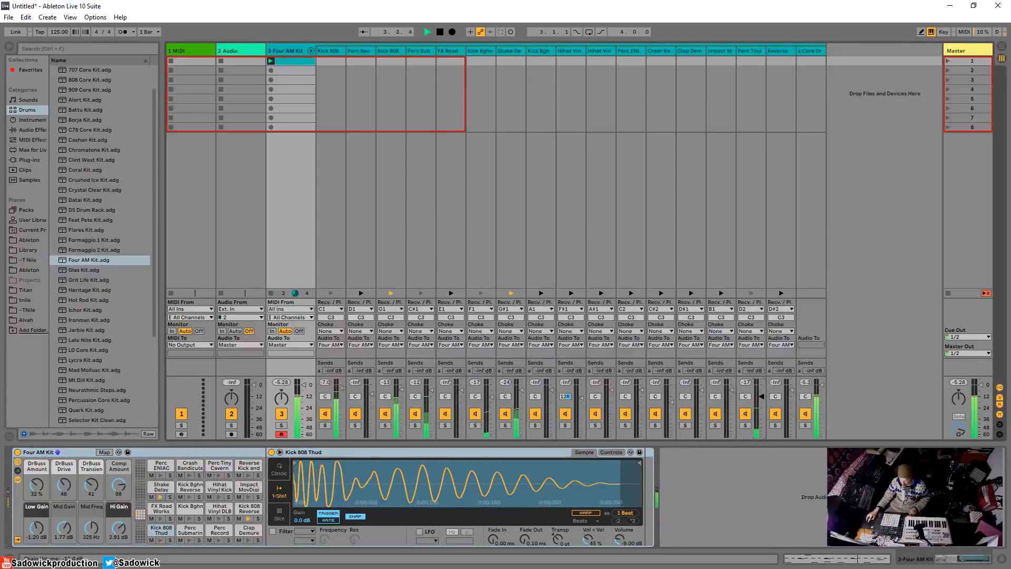
pyautogui.moveTo(762, 395); pyautogui.dragTo(761, 389)
# Add the Reverb audio effect to the Perc Submarine Pong chain.
pyautogui.click(419, 51)
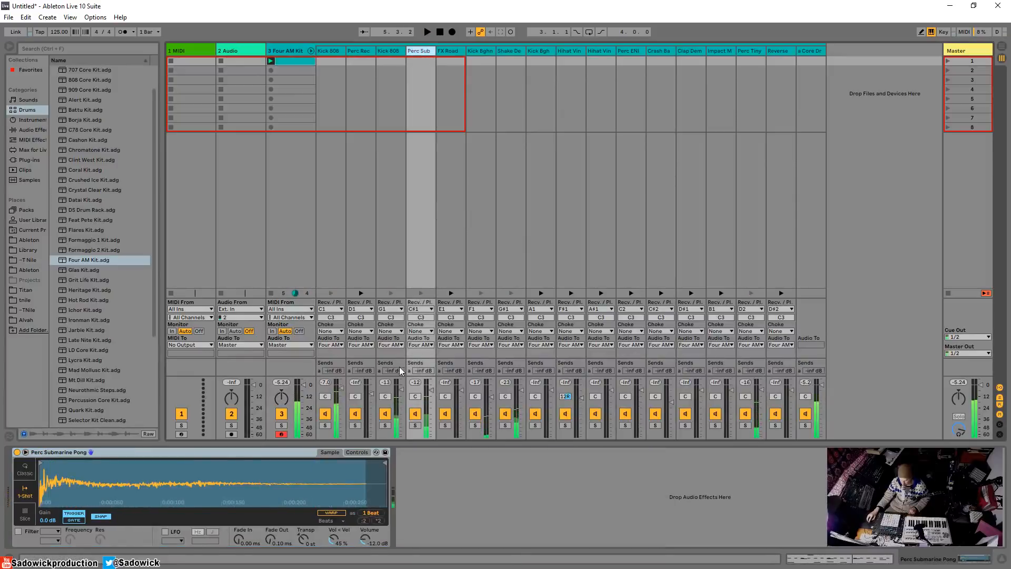
pyautogui.click(26, 130)
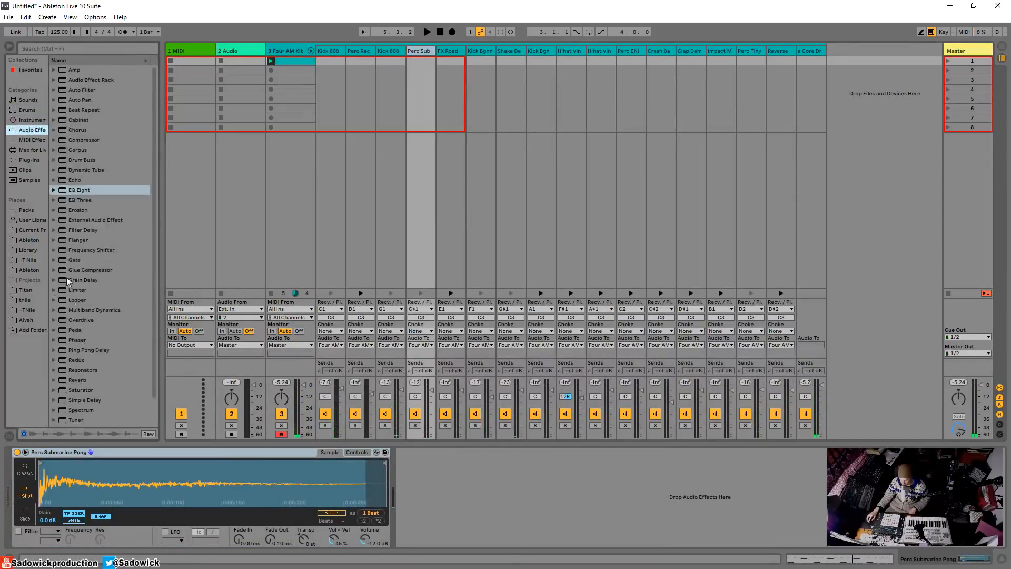
pyautogui.scroll(-2, 78, 370)
pyautogui.moveTo(78, 352); pyautogui.dragTo(474, 498)
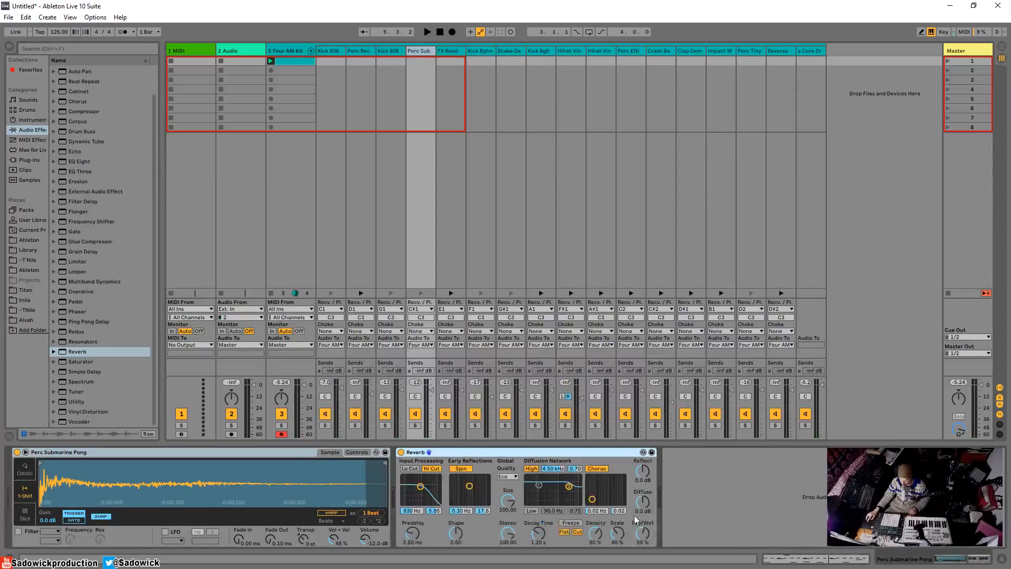
# Set the Perc Submarine Pong reverb's decay time to 2.41 s and its dry/wet mix to 46%.
pyautogui.moveTo(643, 533); pyautogui.dragTo(643, 541)
pyautogui.moveTo(539, 533); pyautogui.dragTo(538, 519)
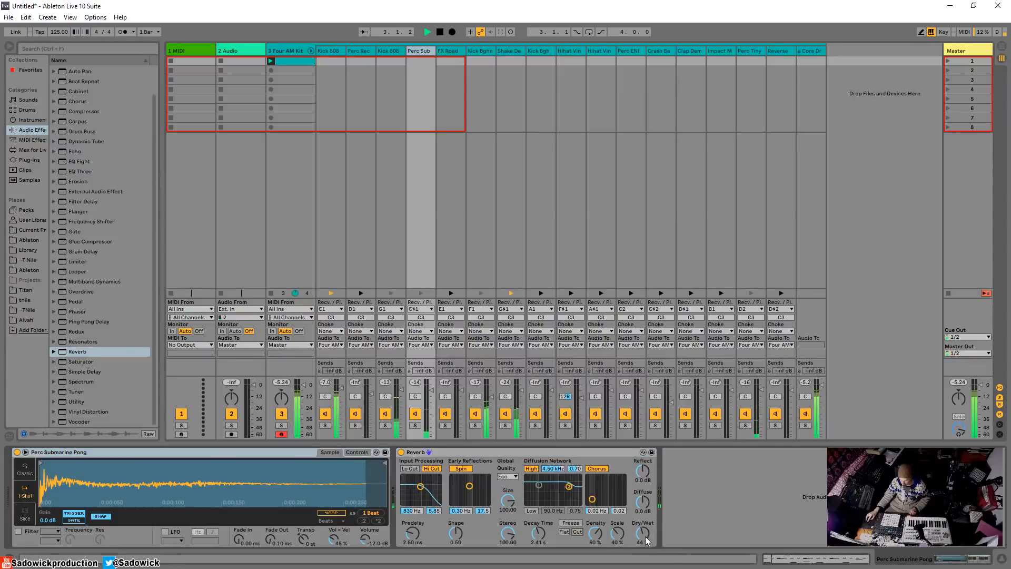
pyautogui.moveTo(644, 536); pyautogui.dragTo(644, 533)
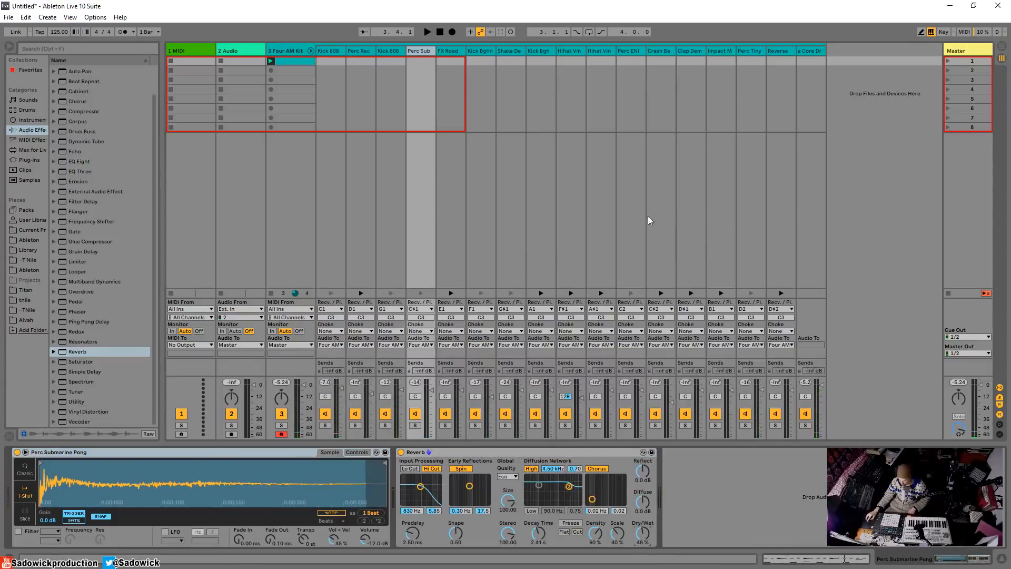
# Collapse the Four AM Kit chains, reopen its drum clip and start hot-swapping the clip's groove.
pyautogui.click(311, 51)
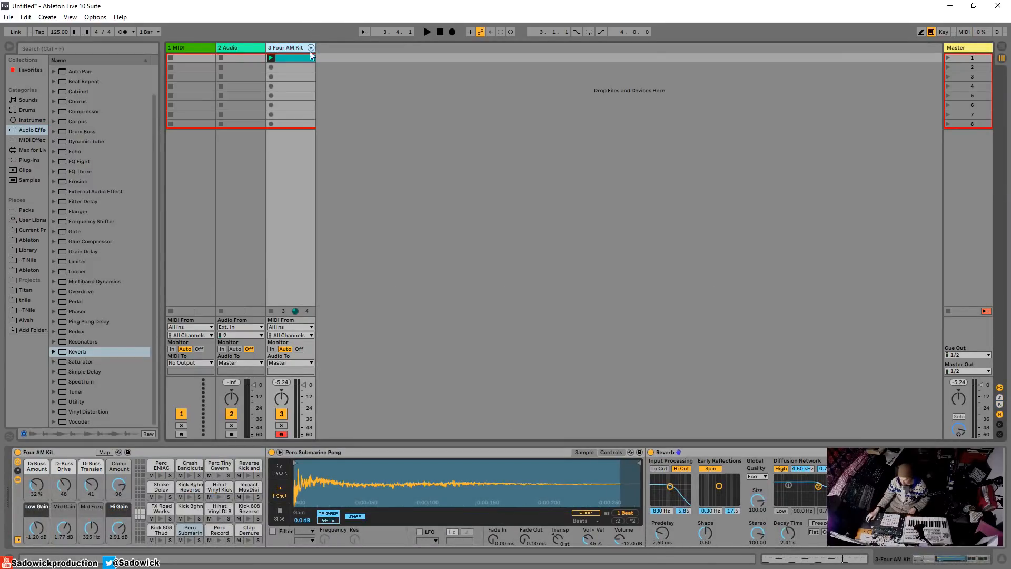
pyautogui.doubleClick(292, 57)
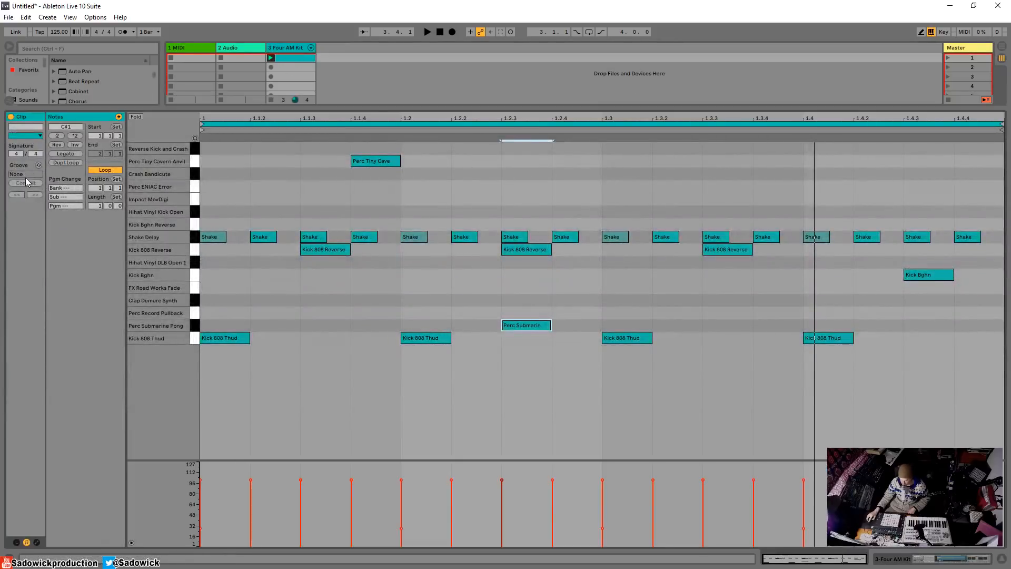
pyautogui.hotkey('ctrl', 'alt', 'm')
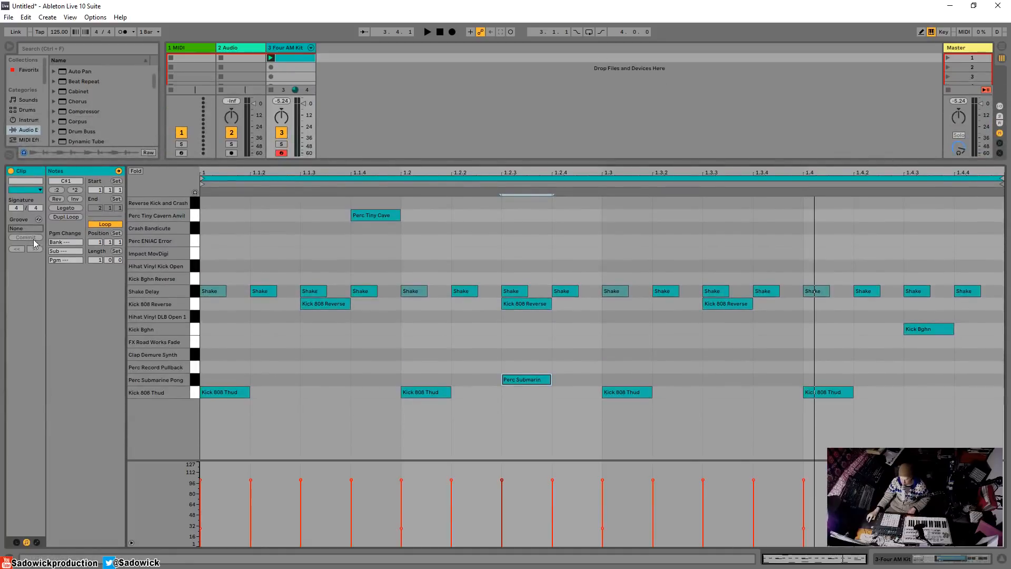
pyautogui.hotkey('ctrl', 'alt', 'i')
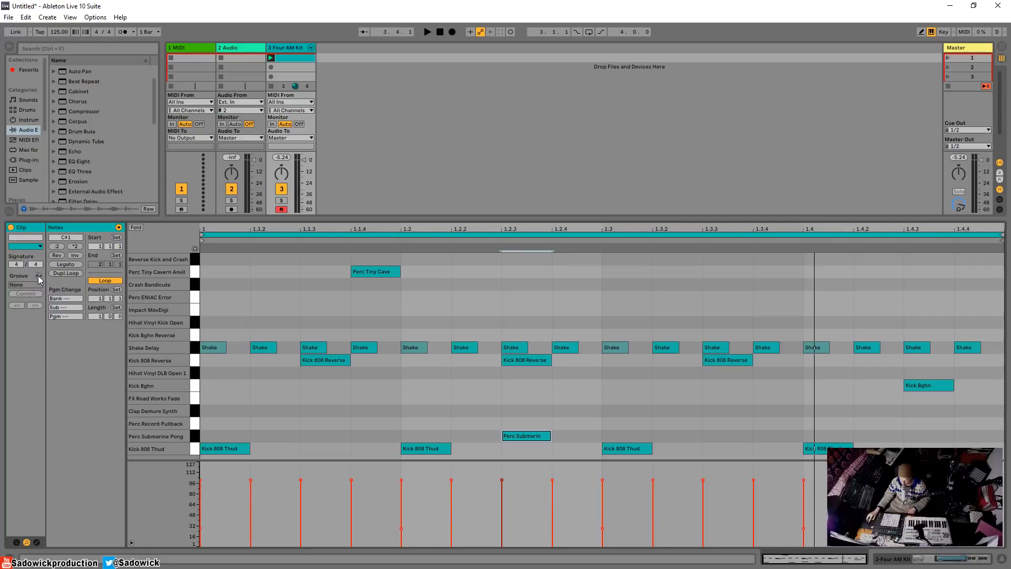
pyautogui.click(38, 276)
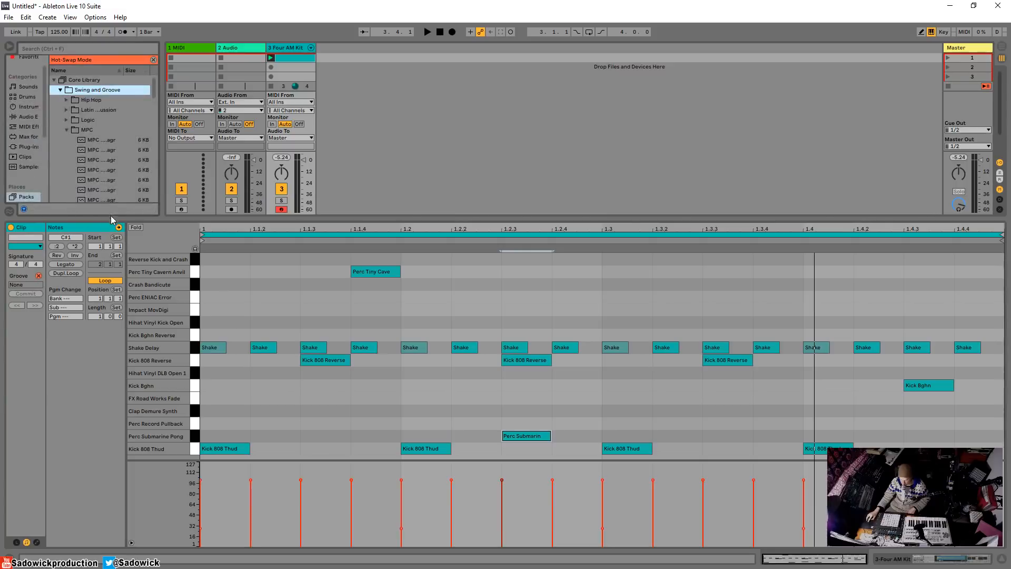
# Enlarge the browser and look through the Swing and Groove folders, including the Logic grooves.
pyautogui.moveTo(111, 218); pyautogui.dragTo(111, 267)
pyautogui.click(66, 131)
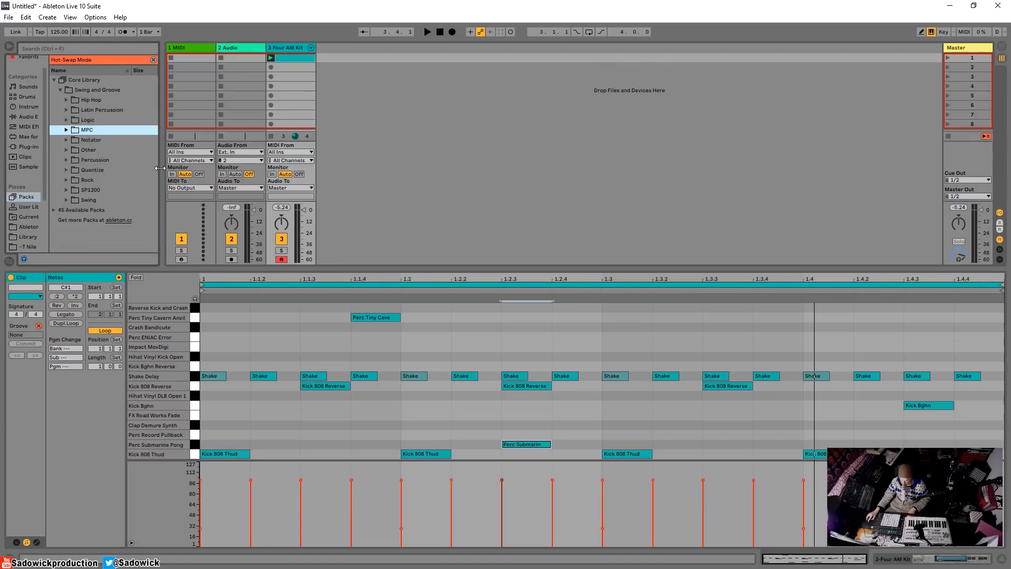
pyautogui.moveTo(161, 168); pyautogui.dragTo(180, 168)
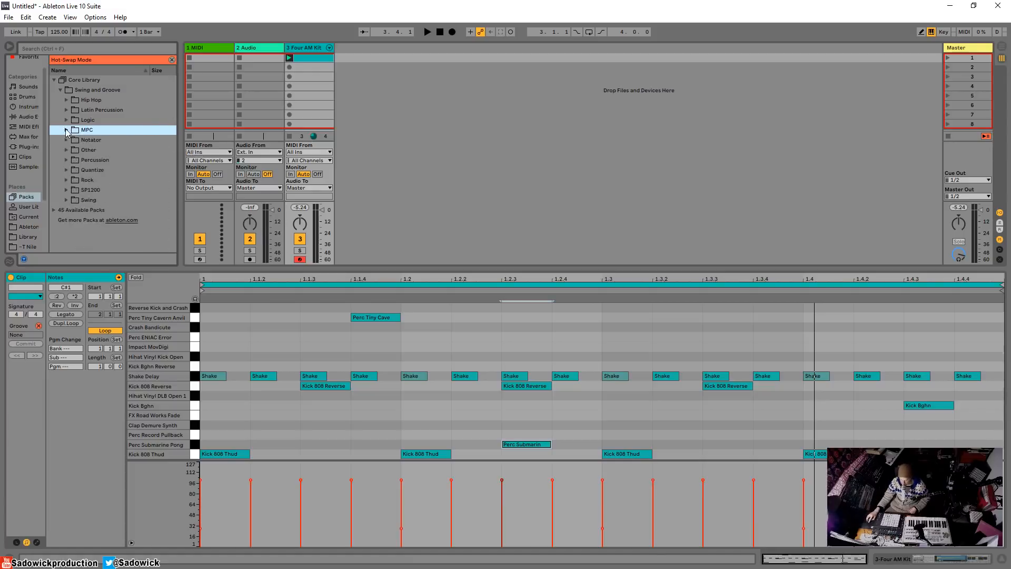
pyautogui.click(65, 190)
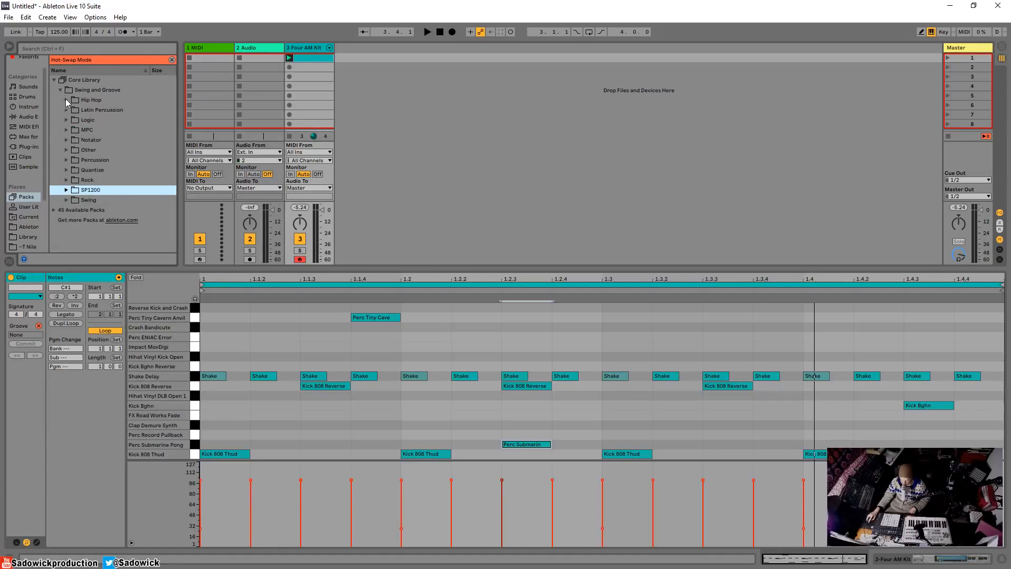
pyautogui.click(66, 120)
pyautogui.scroll(-3, 93, 176)
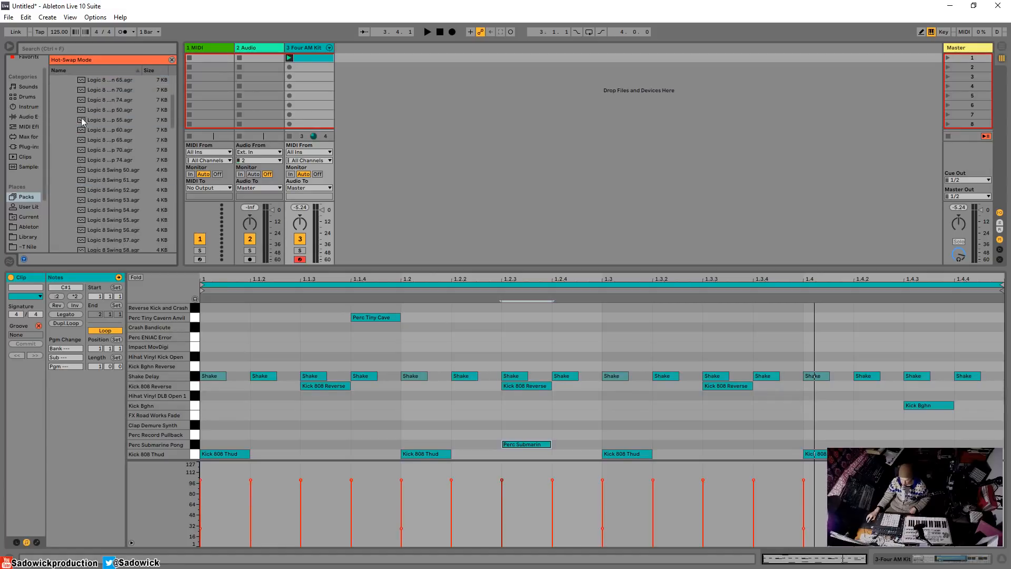
pyautogui.scroll(3, 82, 121)
pyautogui.click(66, 110)
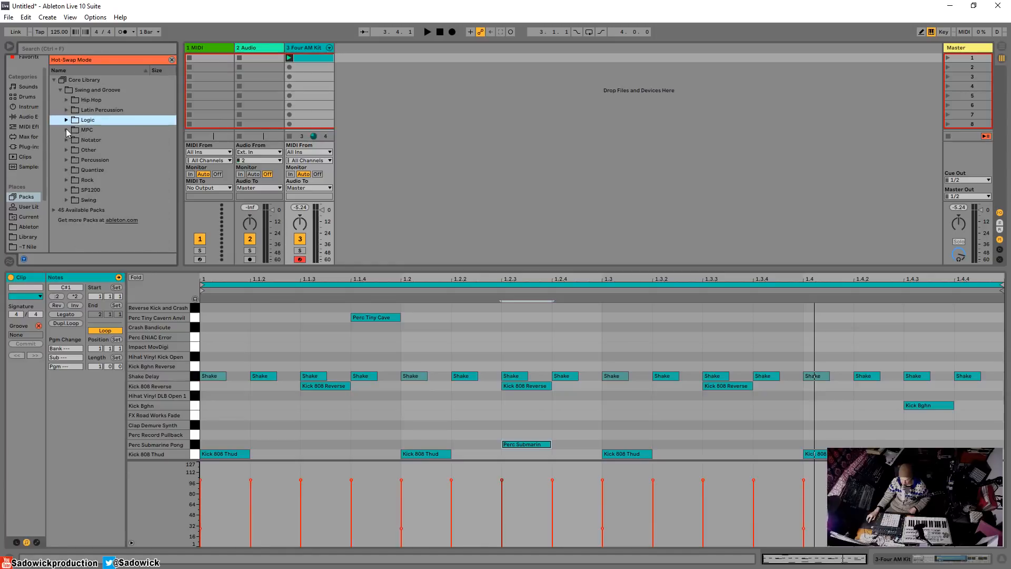
# Apply the MPC 16 Swing-61 groove to the drum clip and play the clip back.
pyautogui.click(66, 130)
pyautogui.moveTo(179, 138)
pyautogui.mouseDown()
pyautogui.moveTo(197, 116)
pyautogui.moveTo(187, 150)
pyautogui.mouseUp()
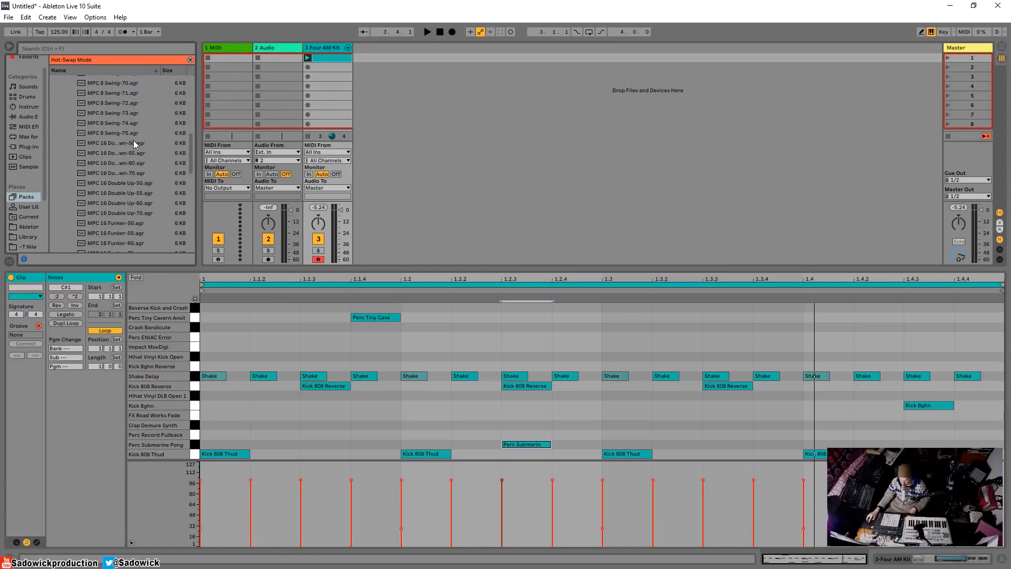
pyautogui.scroll(-5, 108, 228)
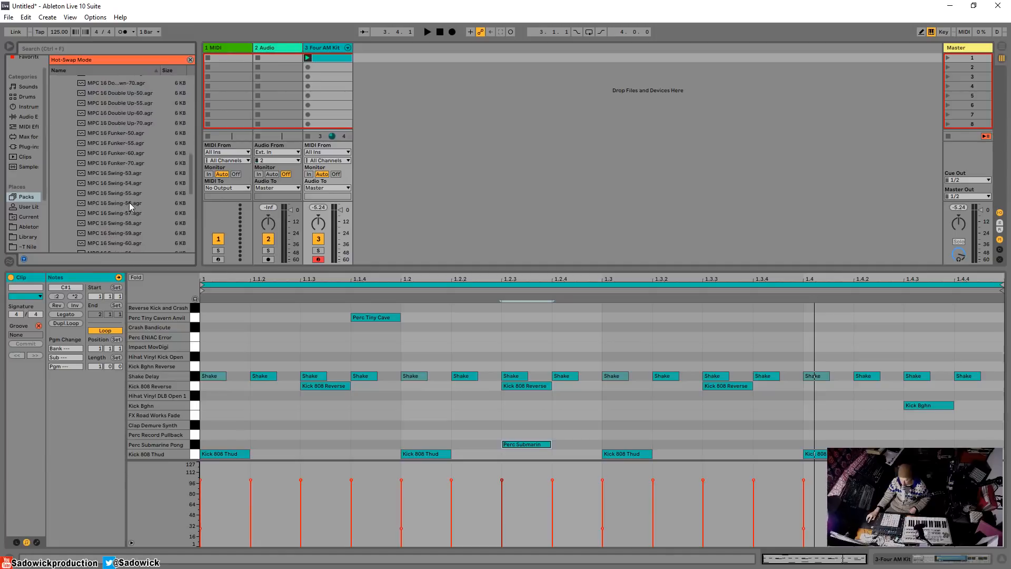
pyautogui.click(123, 204)
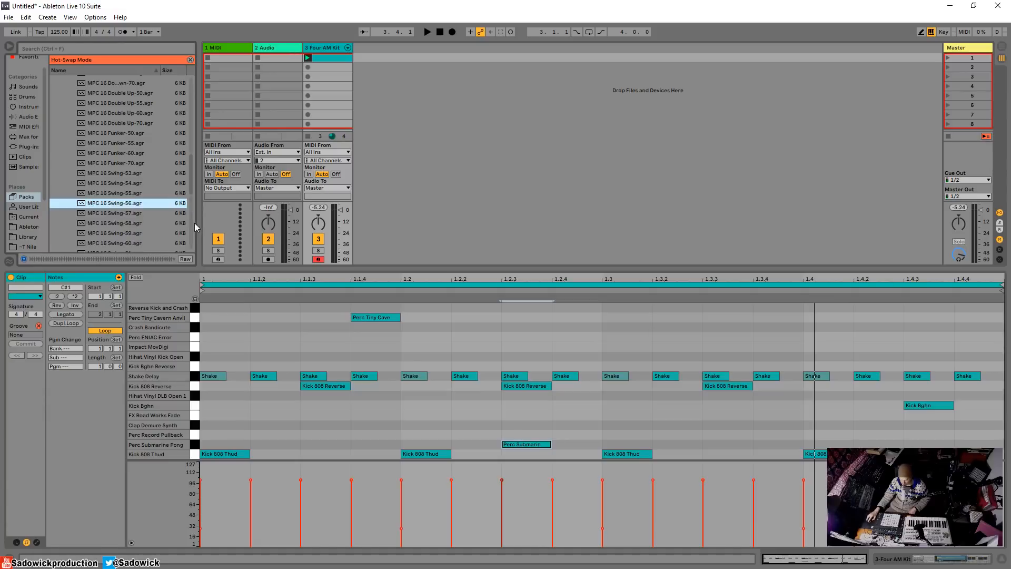
pyautogui.scroll(-3, 140, 233)
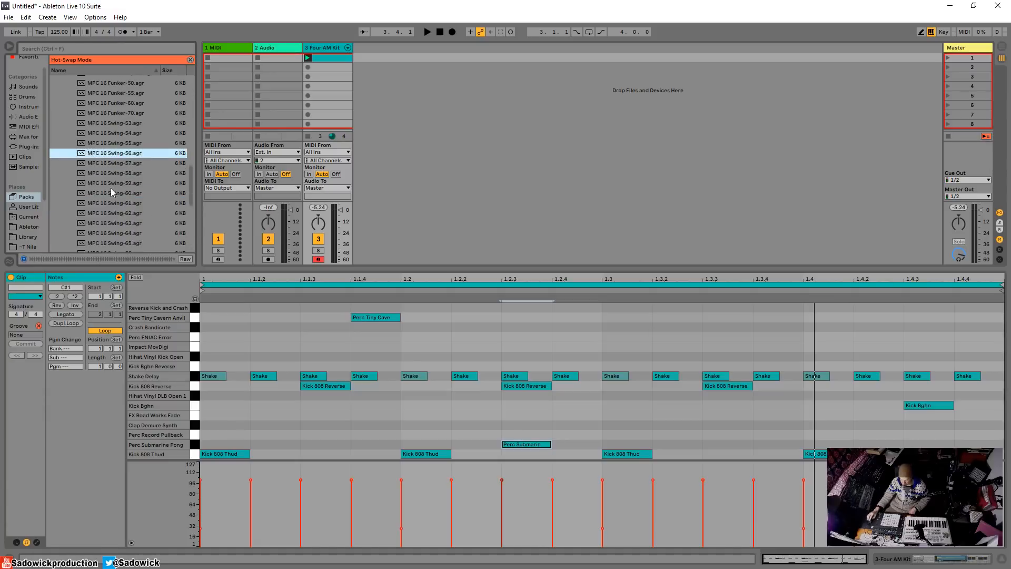
pyautogui.click(123, 203)
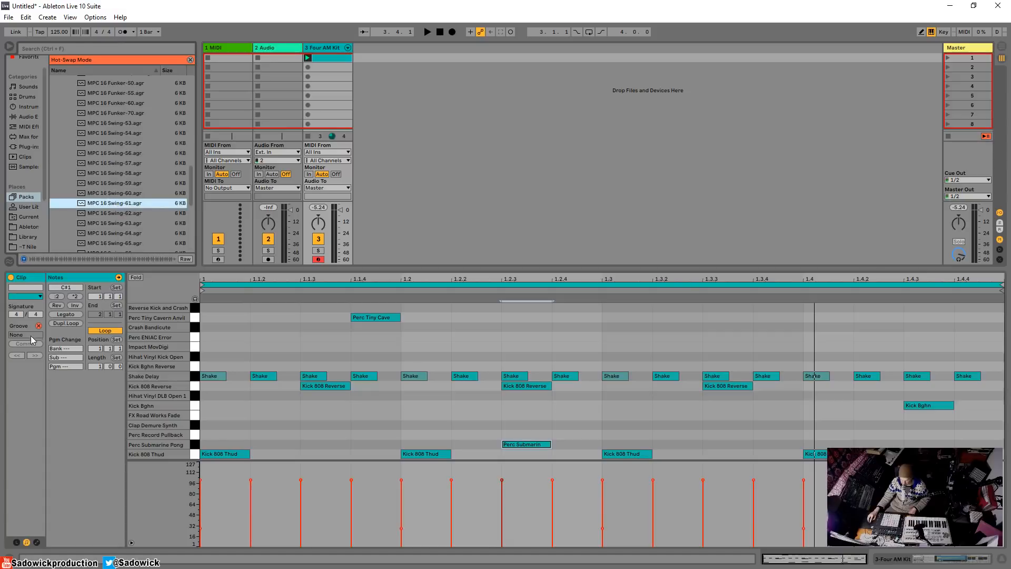
pyautogui.doubleClick(124, 204)
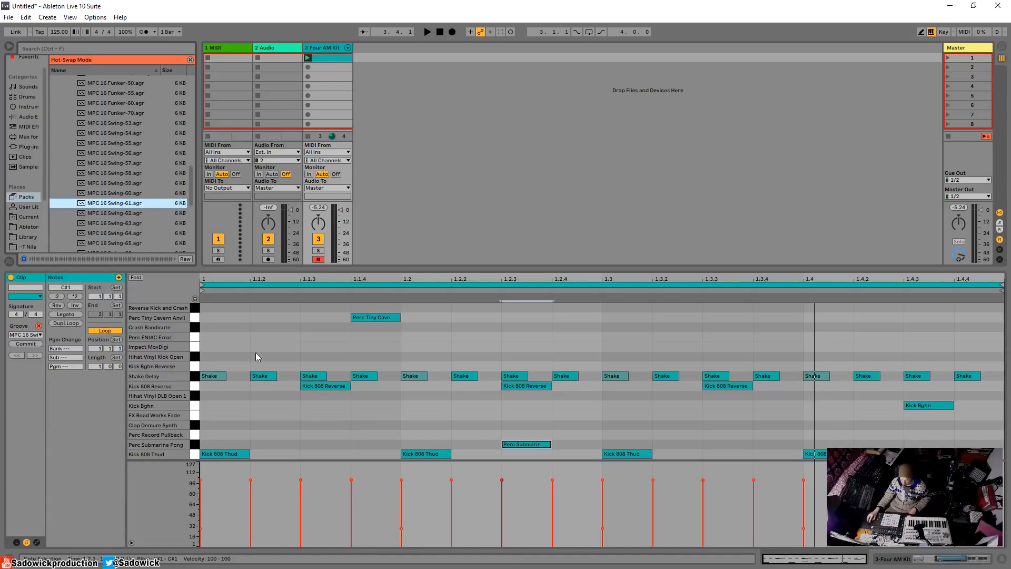
pyautogui.click(309, 57)
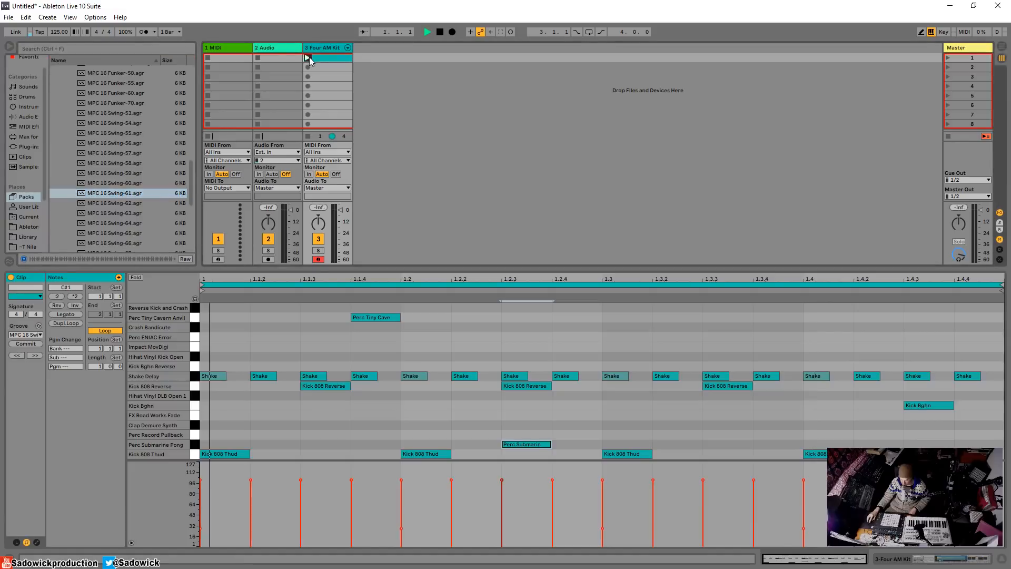
pyautogui.press('space')
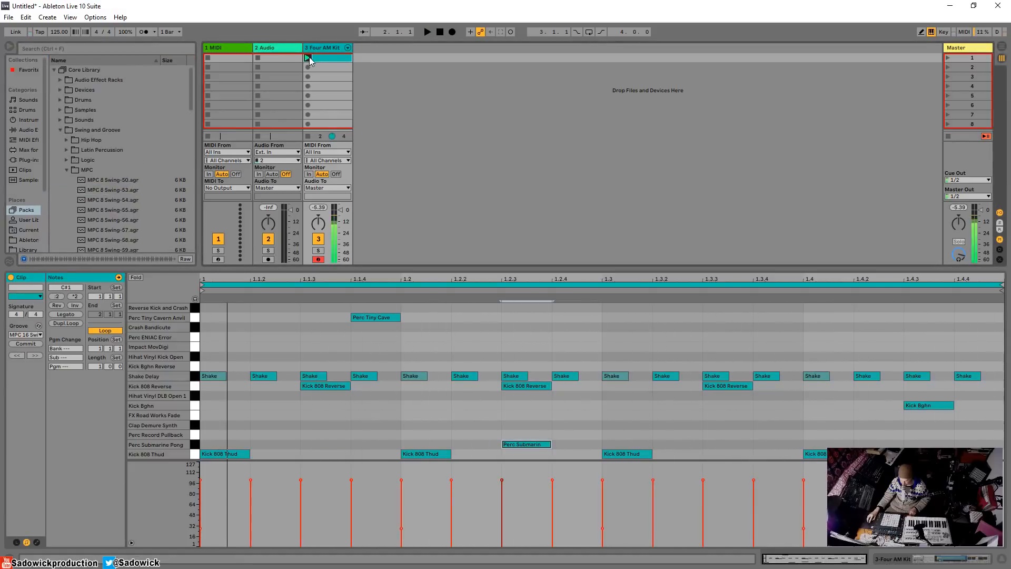
# Commit the MPC 16 swing groove to the drum clip's notes and undo the commit.
pyautogui.click(25, 344)
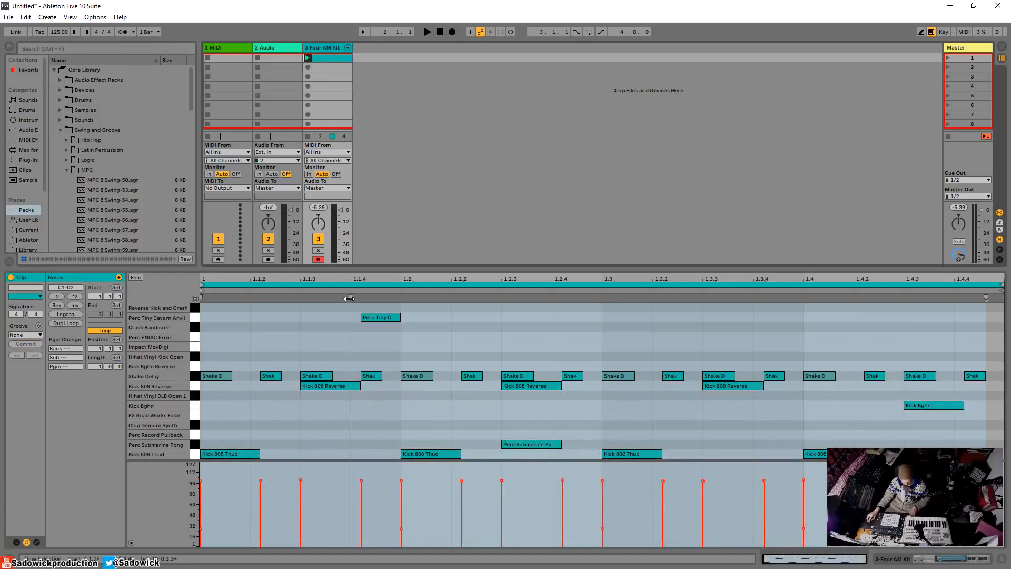
pyautogui.hotkey('ctrl', 'z')
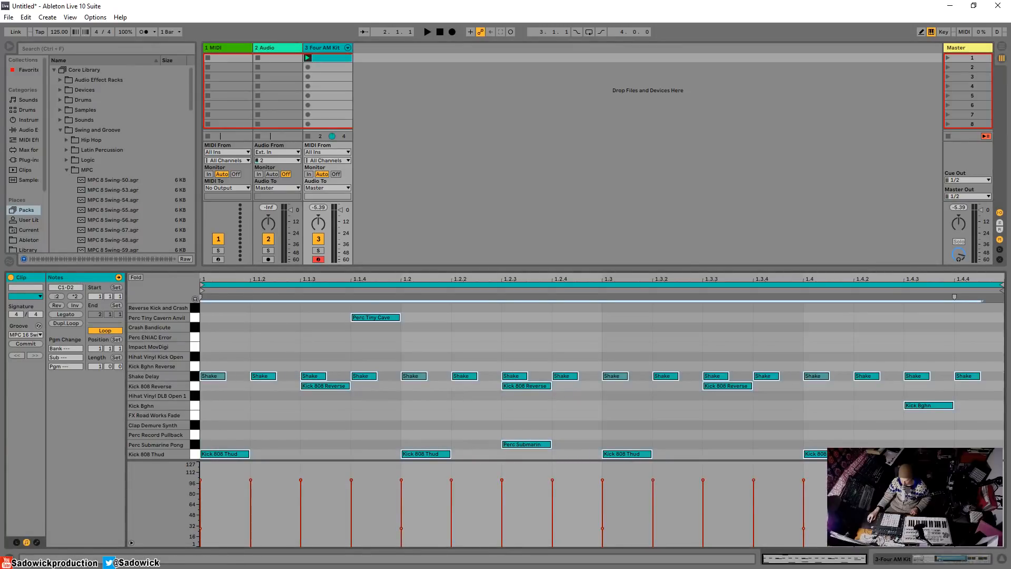
# Open and enlarge the Groove Pool, set the MPC 16 groove's timing to 51% and play the clip back.
pyautogui.click(10, 262)
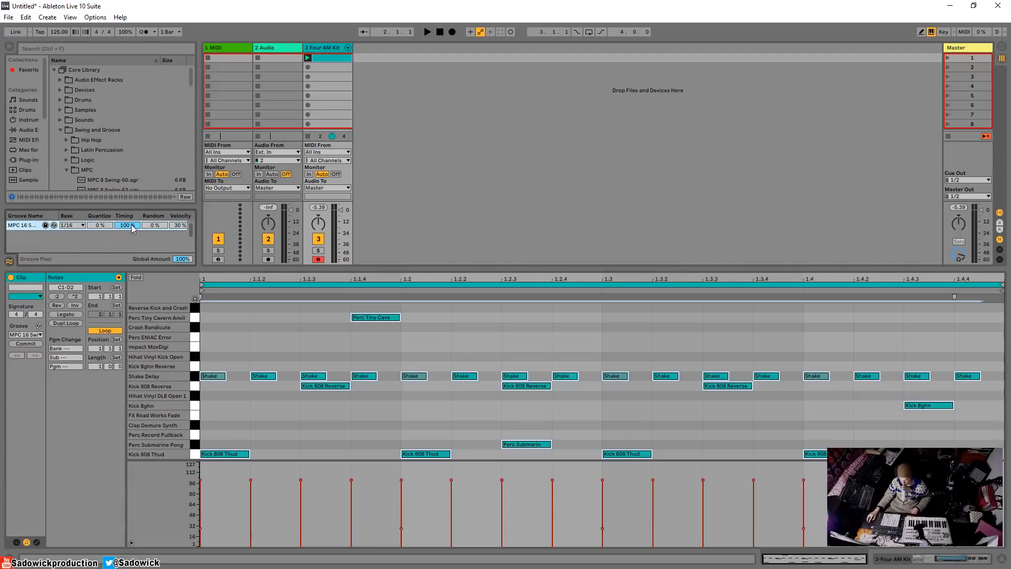
pyautogui.moveTo(134, 226); pyautogui.dragTo(134, 229)
pyautogui.moveTo(131, 267); pyautogui.dragTo(92, 316)
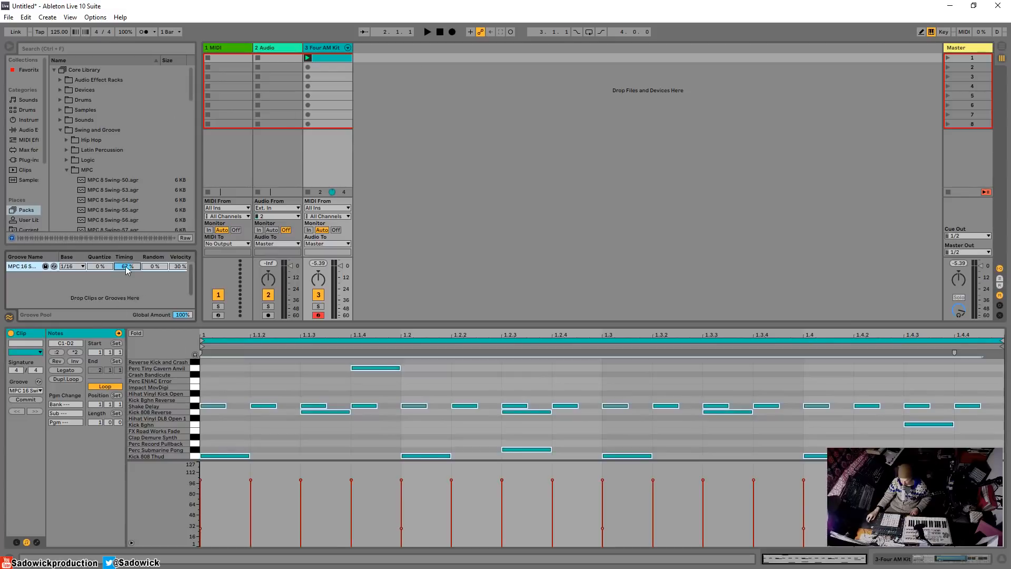
pyautogui.moveTo(126, 270); pyautogui.dragTo(127, 275)
pyautogui.press('space')
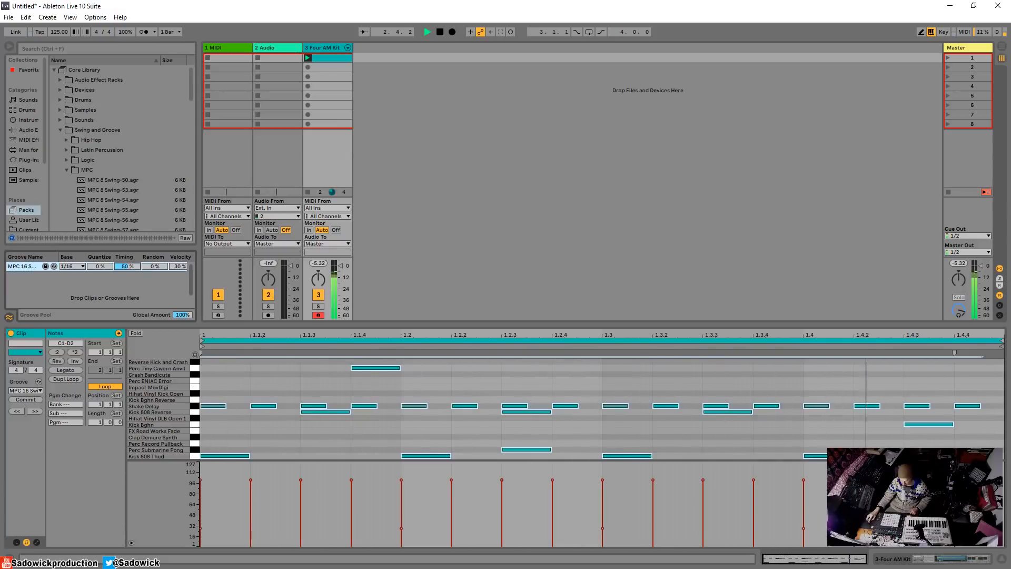
pyautogui.moveTo(127, 268); pyautogui.dragTo(126, 268)
pyautogui.press('space')
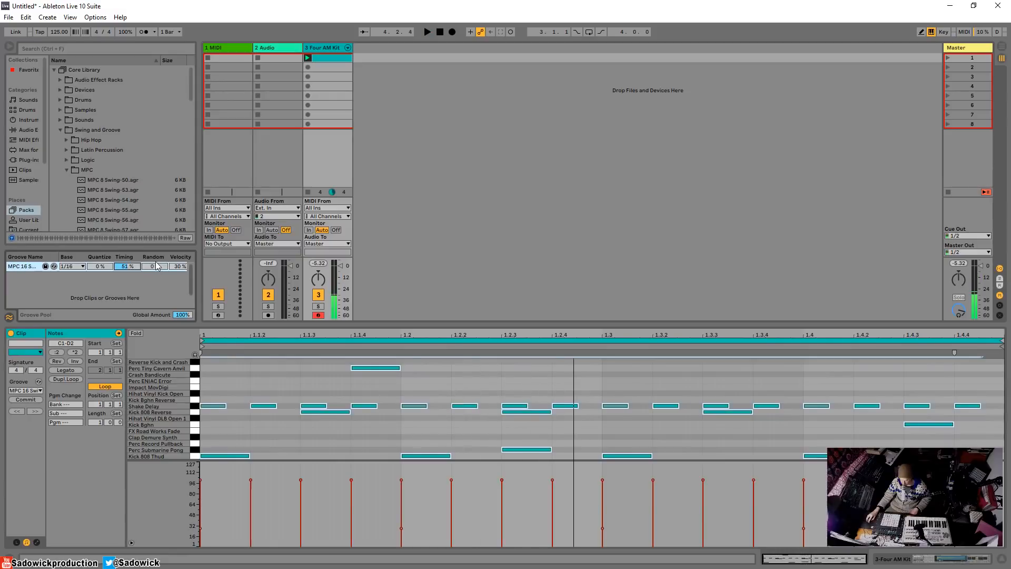
# Enlarge the drum clip's note rows, then expand the Four AM Kit chains to view the Kick 808 Thud chain and collapse them again.
pyautogui.moveTo(264, 321)
pyautogui.mouseDown()
pyautogui.moveTo(288, 237)
pyautogui.moveTo(261, 198)
pyautogui.moveTo(261, 227)
pyautogui.moveTo(265, 185)
pyautogui.moveTo(271, 426)
pyautogui.moveTo(273, 317)
pyautogui.mouseUp()
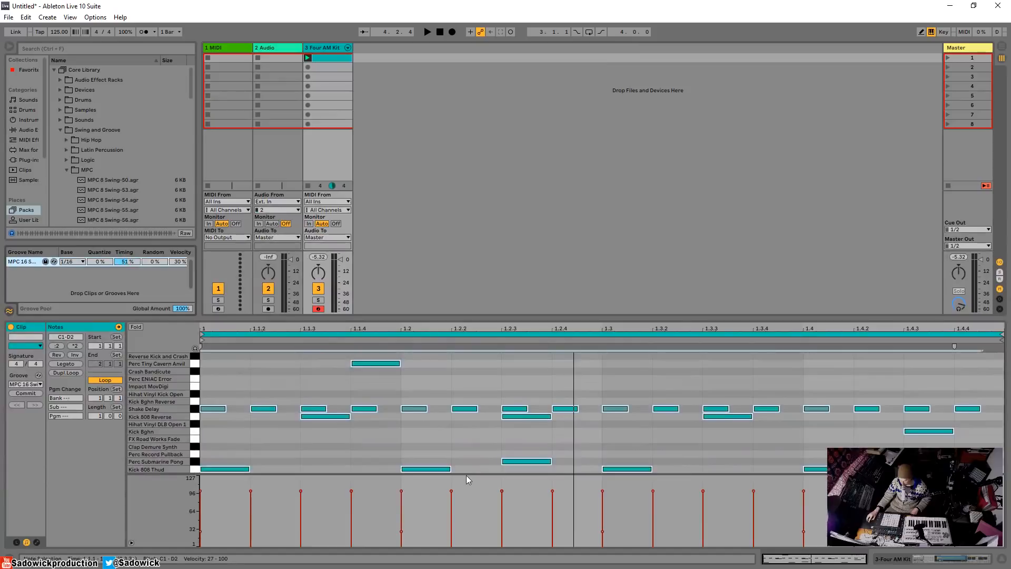
pyautogui.moveTo(482, 474); pyautogui.dragTo(477, 525)
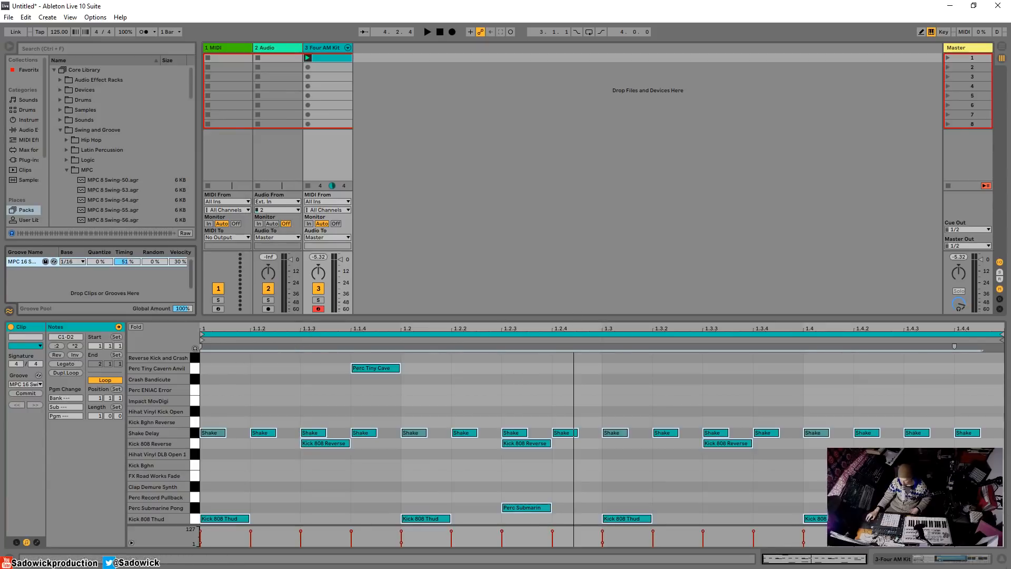
pyautogui.click(348, 48)
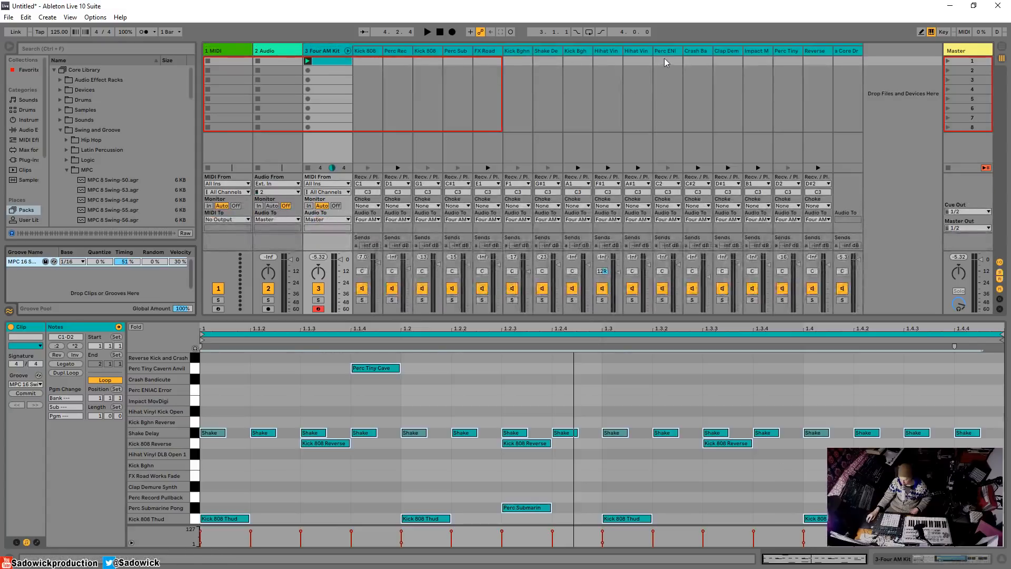
pyautogui.click(371, 52)
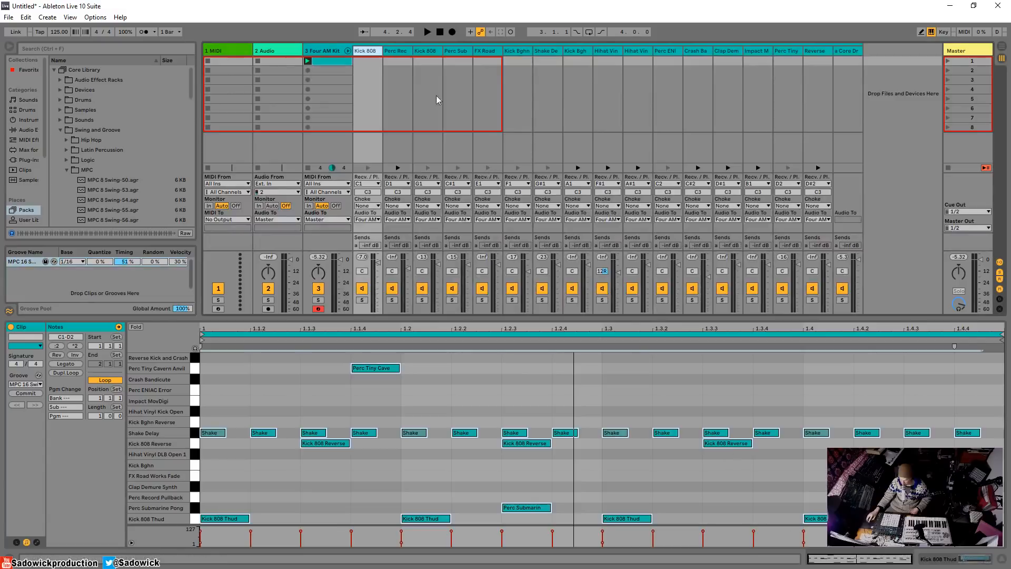
pyautogui.click(348, 51)
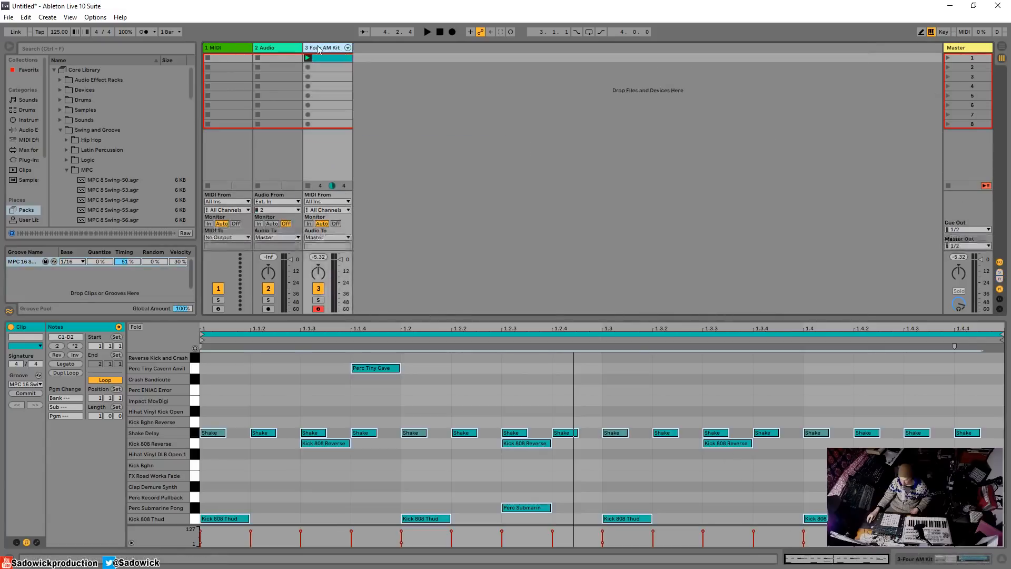
# Show the Four AM Kit devices, select the Perc Submarine Pong pad and fold its sampler to view its Reverb.
pyautogui.click(926, 559)
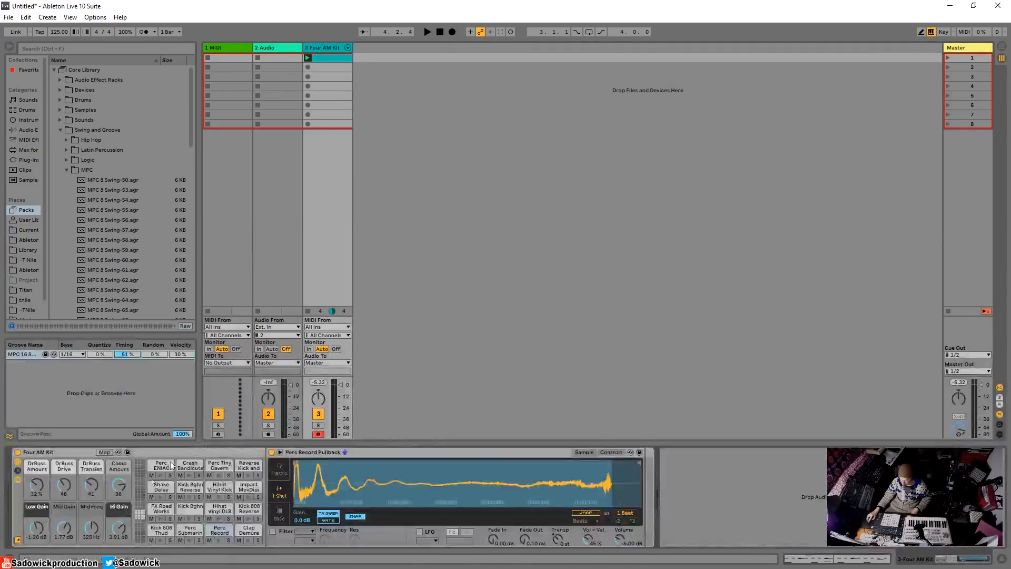
pyautogui.click(157, 531)
pyautogui.click(190, 530)
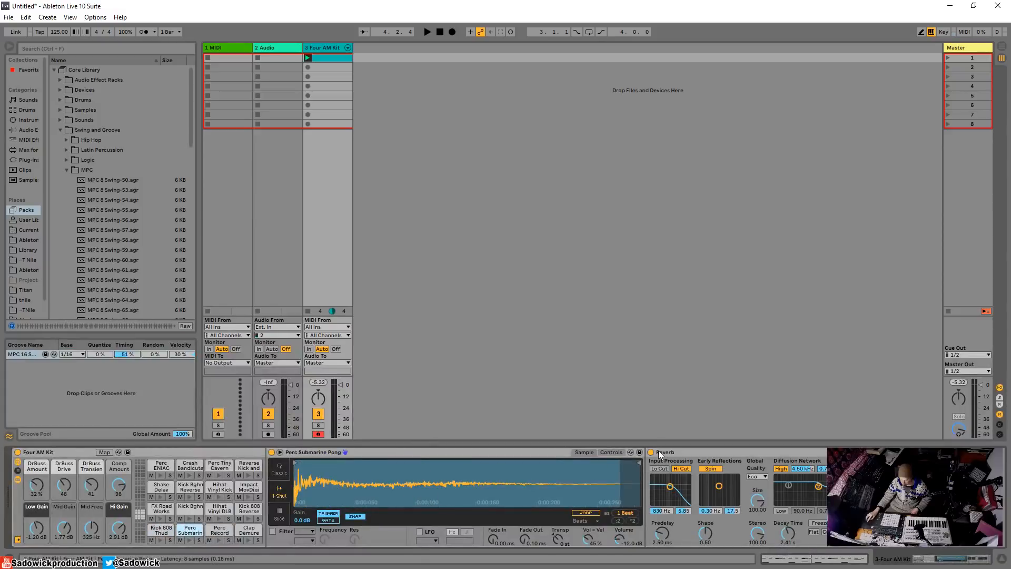
pyautogui.doubleClick(449, 456)
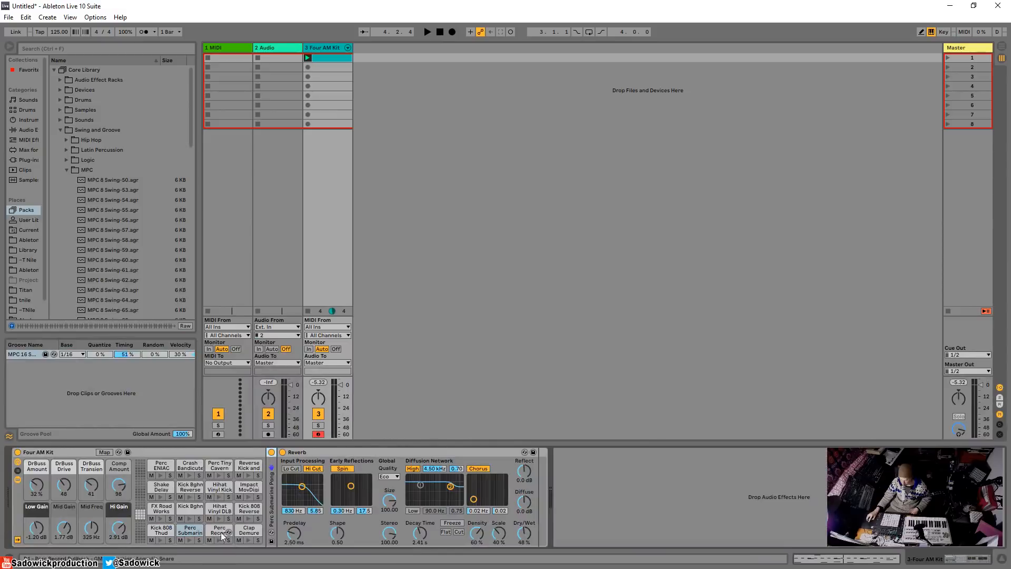
# Audition the Clap Demure Synth pad and zoom in on the start of its sample waveform.
pyautogui.click(253, 540)
pyautogui.click(248, 540)
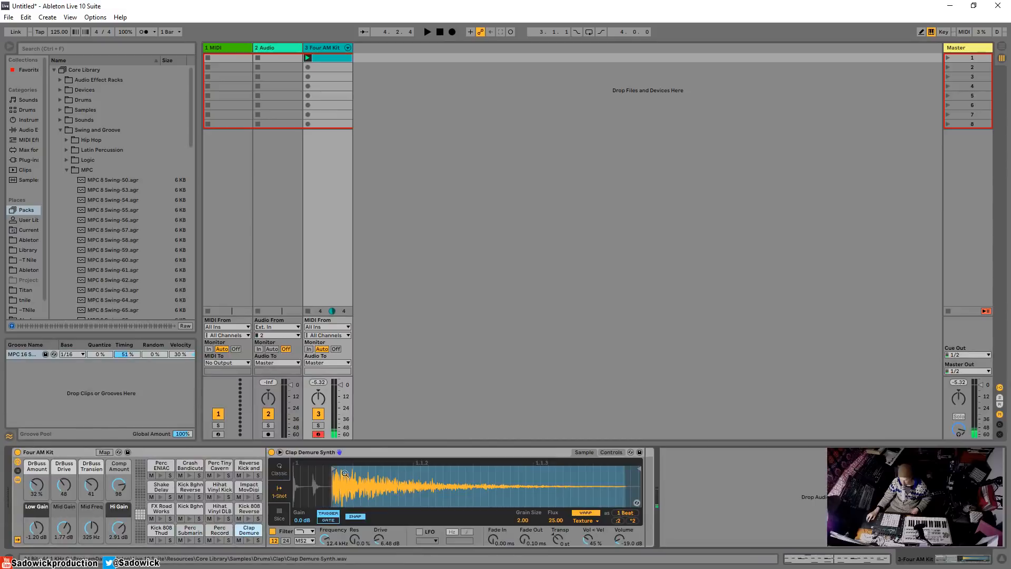
pyautogui.moveTo(336, 480)
pyautogui.mouseDown()
pyautogui.moveTo(336, 537)
pyautogui.moveTo(332, 479)
pyautogui.mouseUp()
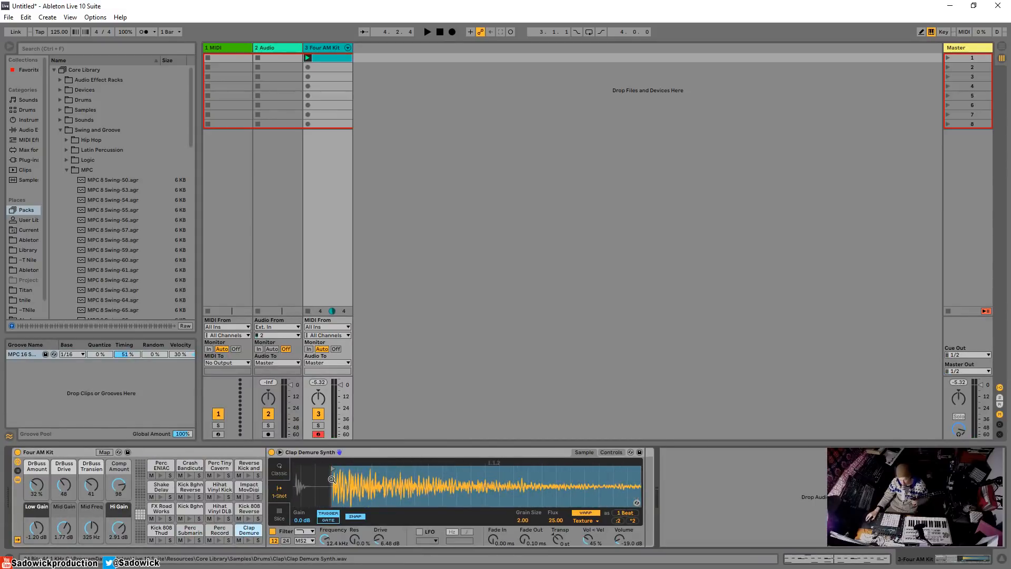